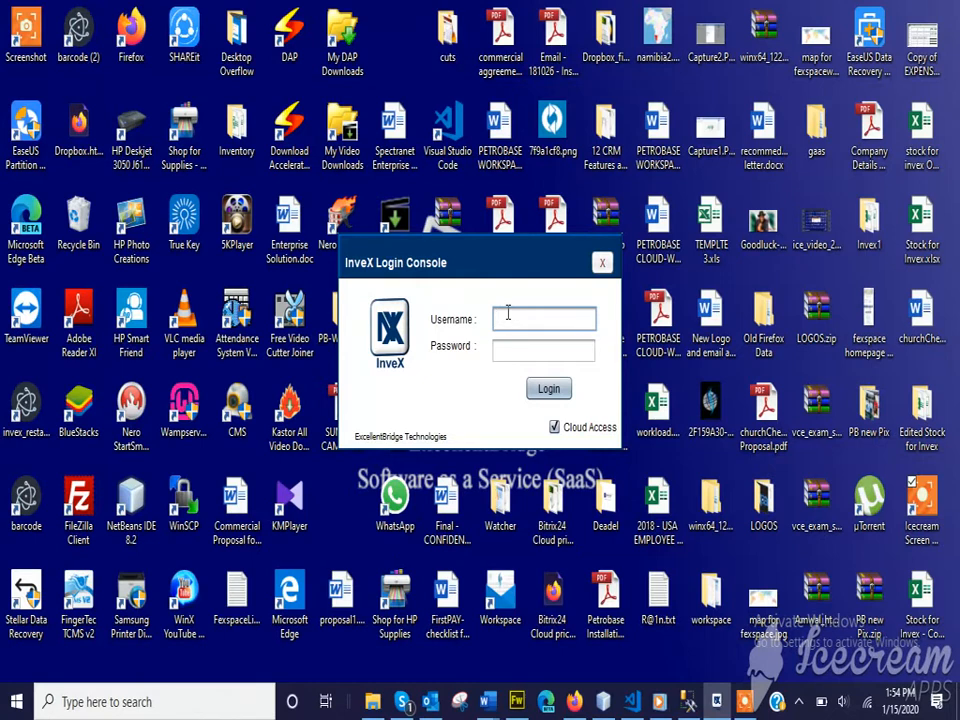
Enter the administrator username and password in the login console and make sure Cloud Access is ticked
{"action": "type", "text": "admin"}
{"action": "left_click", "coordinate": [508, 350]}
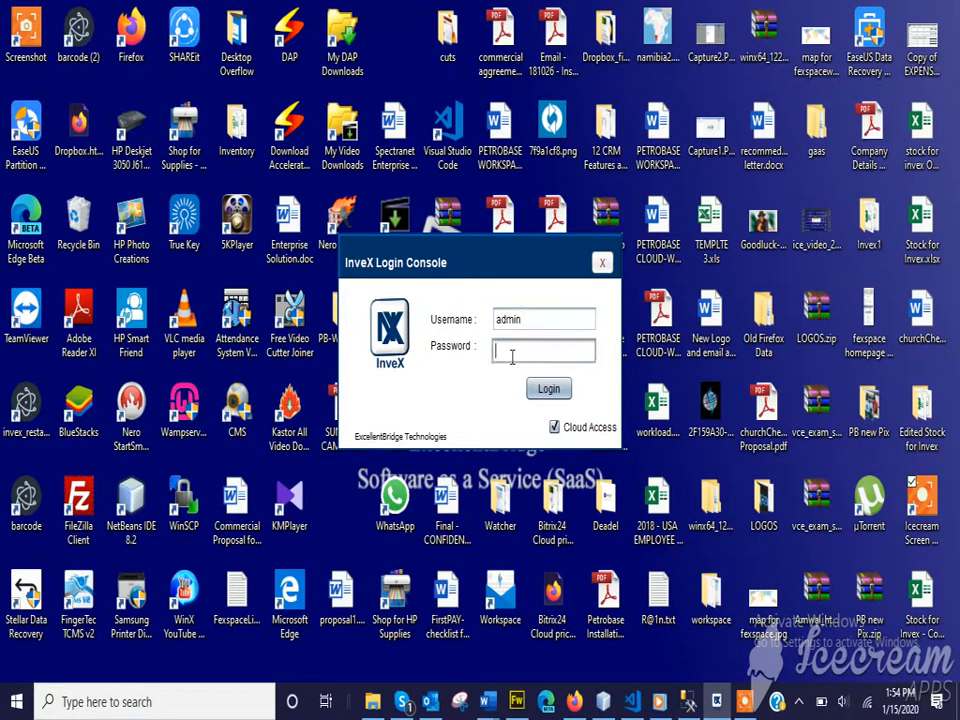
{"action": "type", "text": "*************"}
{"action": "left_click", "coordinate": [554, 428]}
{"action": "left_click", "coordinate": [553, 427]}
Log in and wait for the Calibration Alerts window listing 8 assets due
{"action": "left_click", "coordinate": [548, 390]}
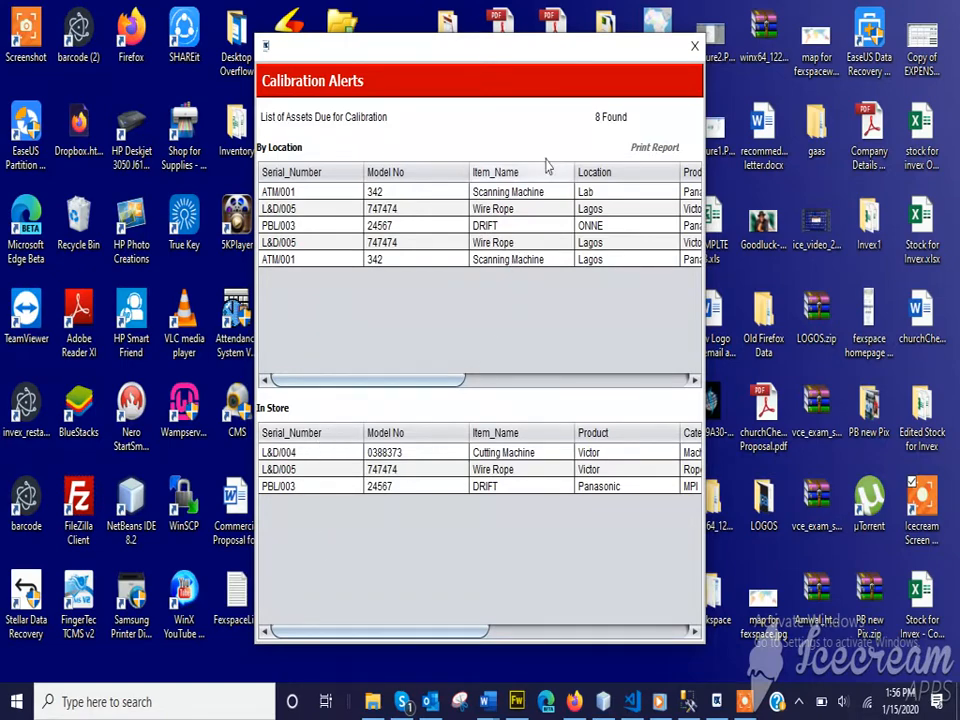
Close the red and orange Calibration Alerts windows to reach the admin dashboard
{"action": "left_click", "coordinate": [694, 47]}
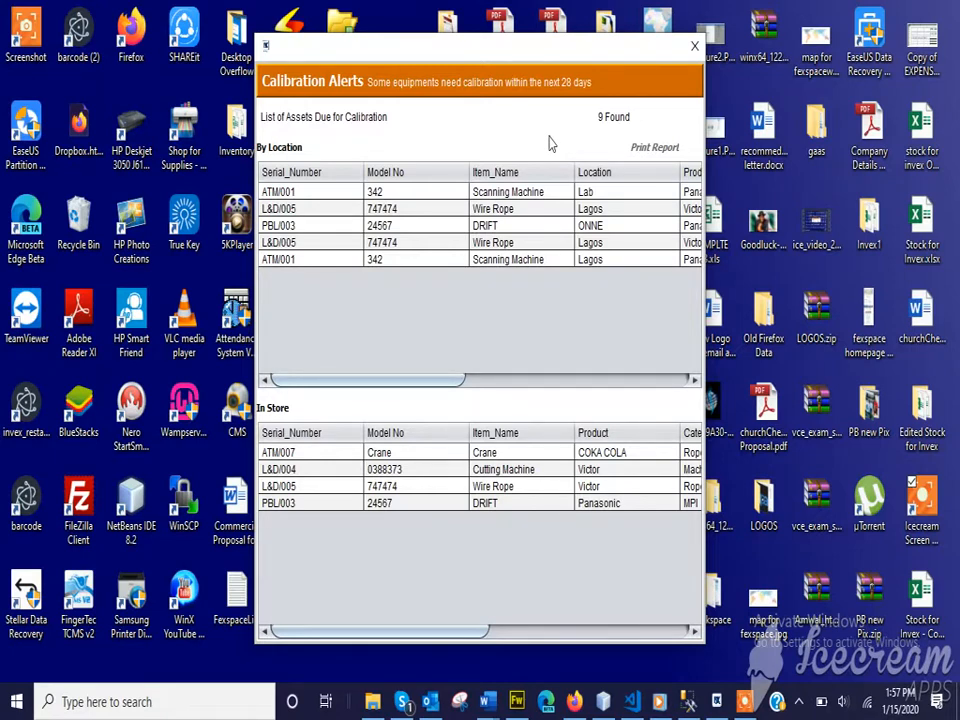
{"action": "left_click", "coordinate": [695, 47]}
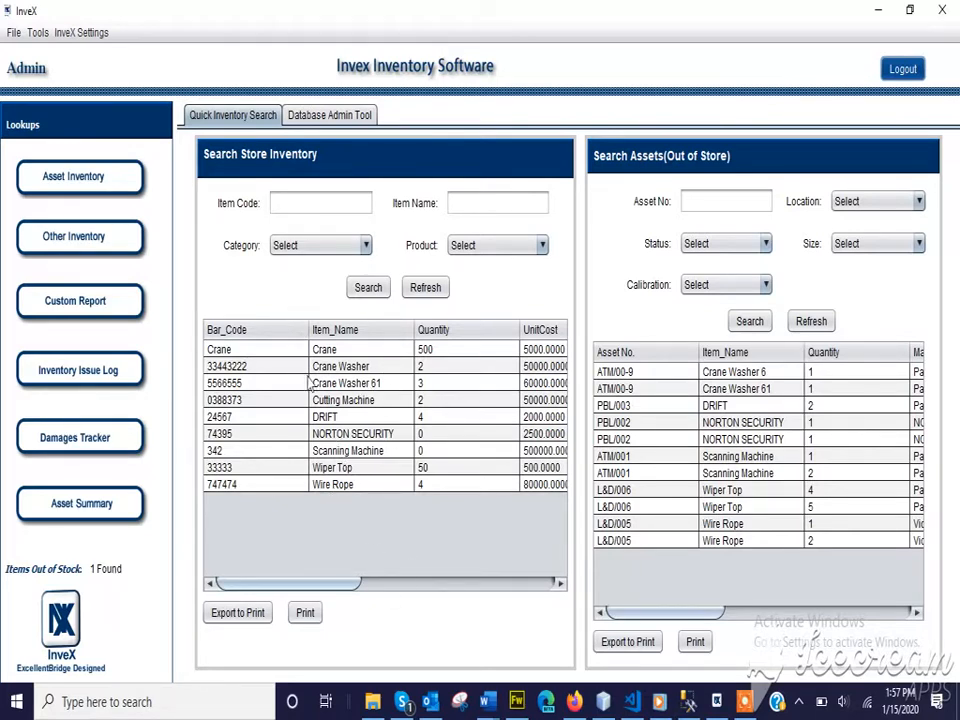
{"action": "scroll", "coordinate": [319, 457], "scroll_direction": "right", "scroll_amount": 1}
{"action": "scroll", "coordinate": [319, 457], "scroll_direction": "left", "scroll_amount": 1}
{"action": "scroll", "coordinate": [319, 457], "scroll_direction": "right", "scroll_amount": 2}
{"action": "scroll", "coordinate": [319, 457], "scroll_direction": "left", "scroll_amount": 2}
{"action": "scroll", "coordinate": [385, 408], "scroll_direction": "right", "scroll_amount": 5}
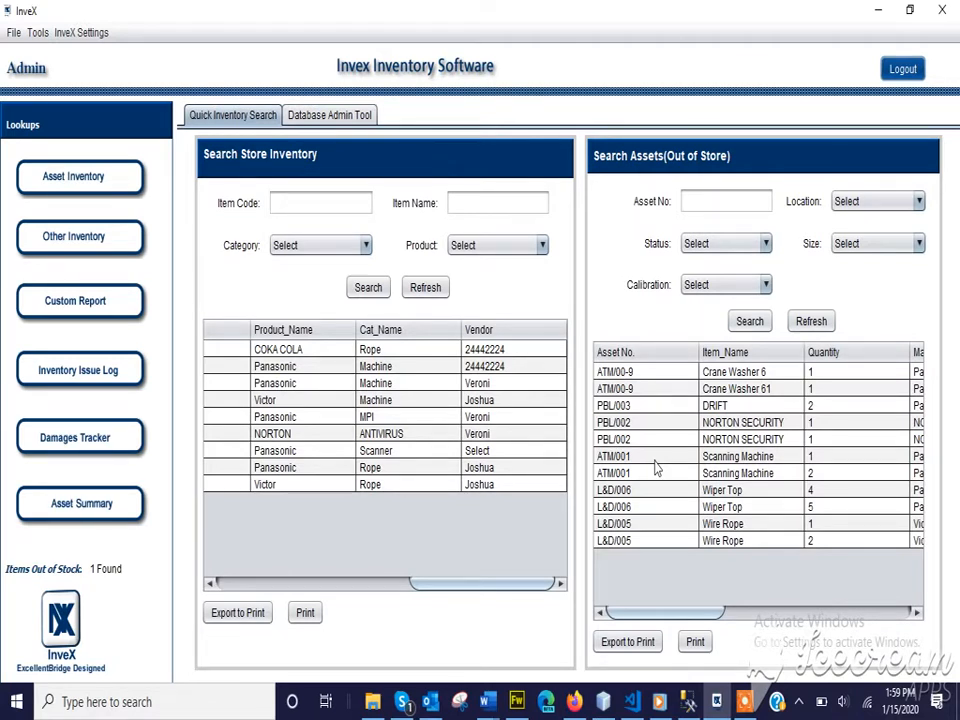
Open Asset Inventory, dismiss both calibration alerts, and choose Tool > Create New Item
{"action": "left_click", "coordinate": [70, 175]}
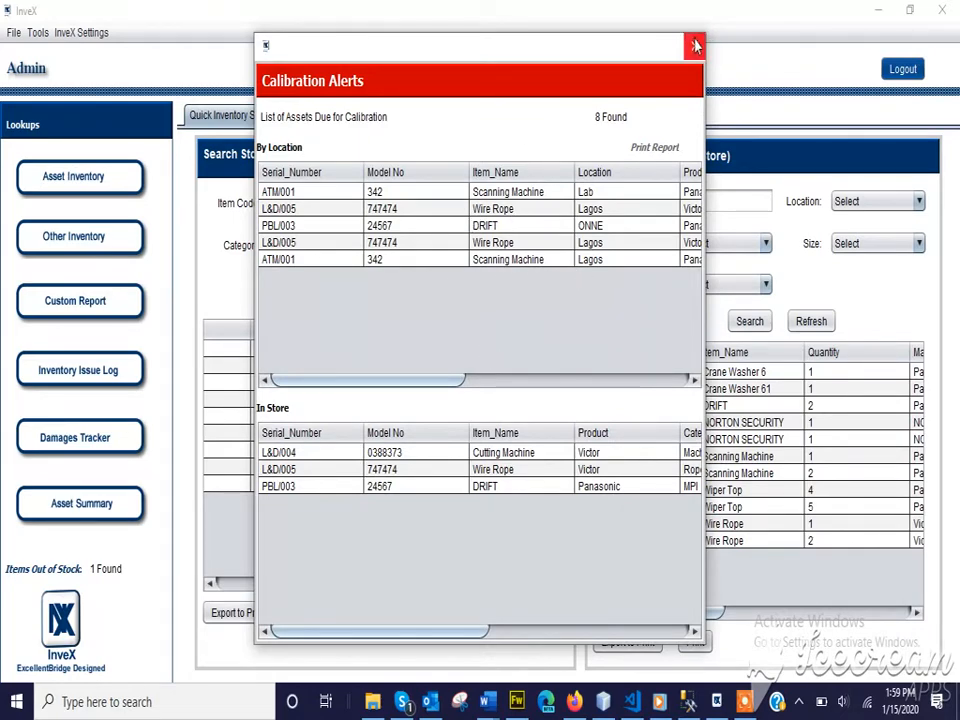
{"action": "left_click", "coordinate": [695, 46]}
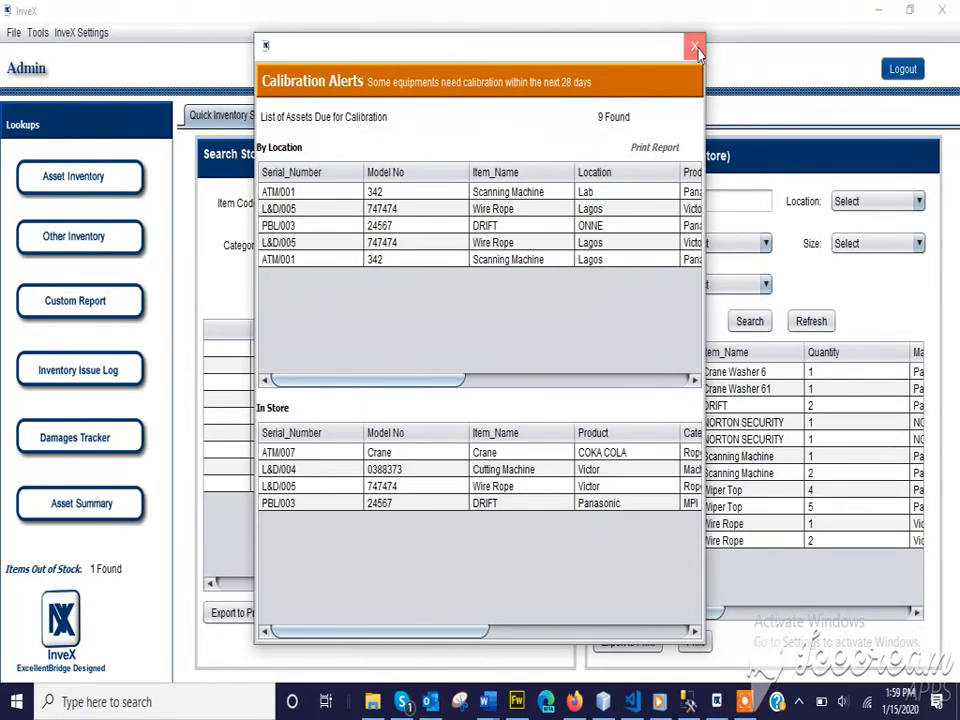
{"action": "left_click", "coordinate": [695, 46]}
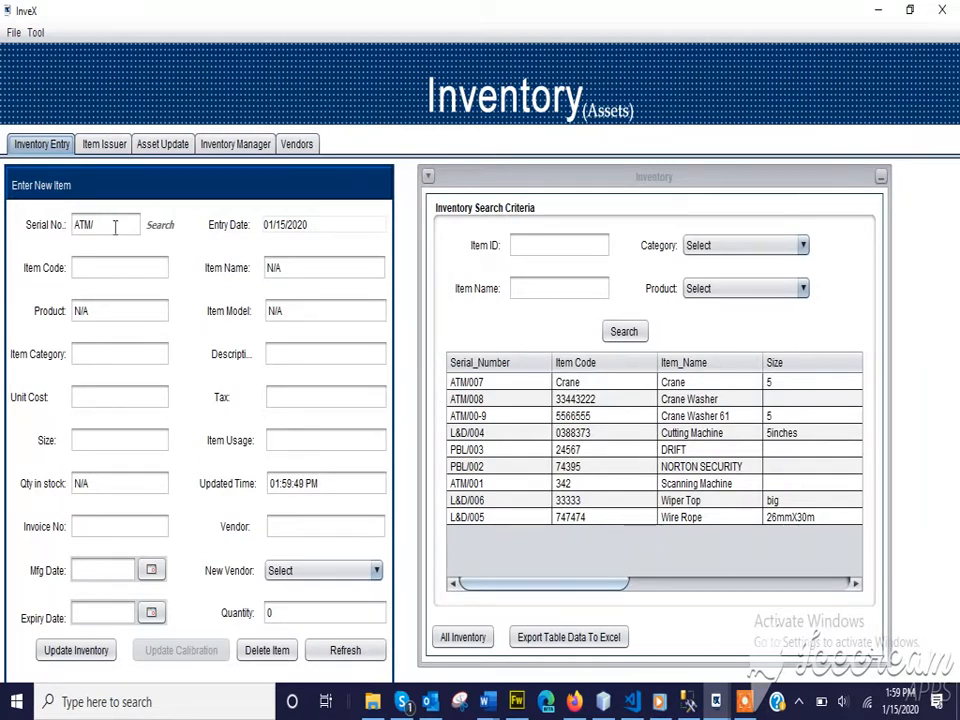
{"action": "left_click", "coordinate": [35, 33]}
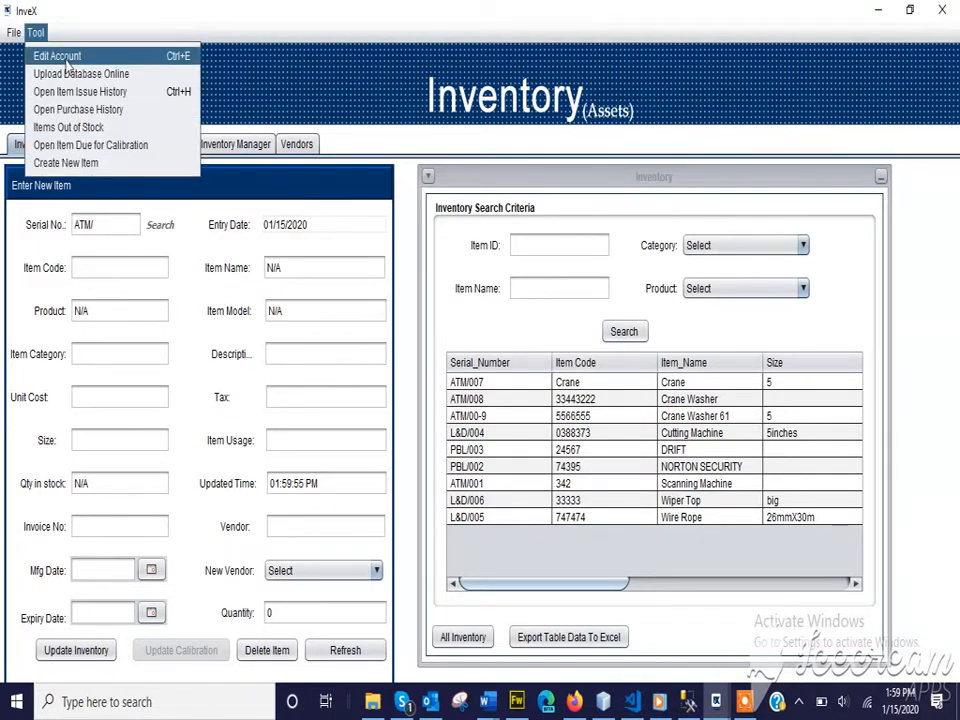
{"action": "left_click", "coordinate": [37, 32]}
{"action": "left_click", "coordinate": [35, 32]}
{"action": "left_click", "coordinate": [66, 164]}
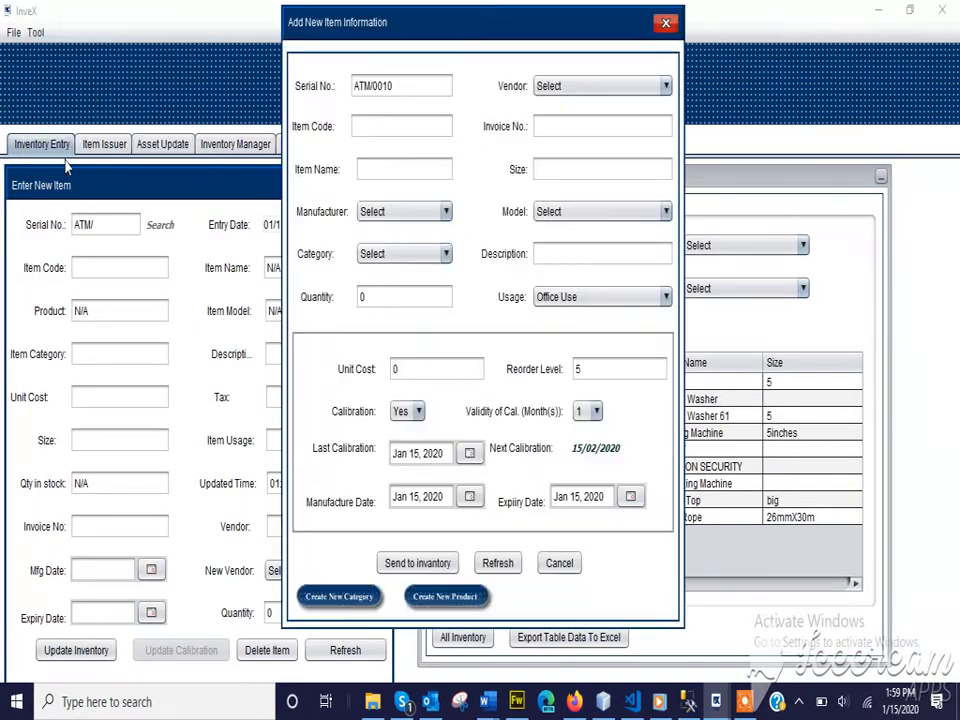
Enter item code 253748 and item name 'Soap Chemical', then view the Manufacturer list
{"action": "left_click", "coordinate": [371, 129]}
{"action": "type", "text": "253748"}
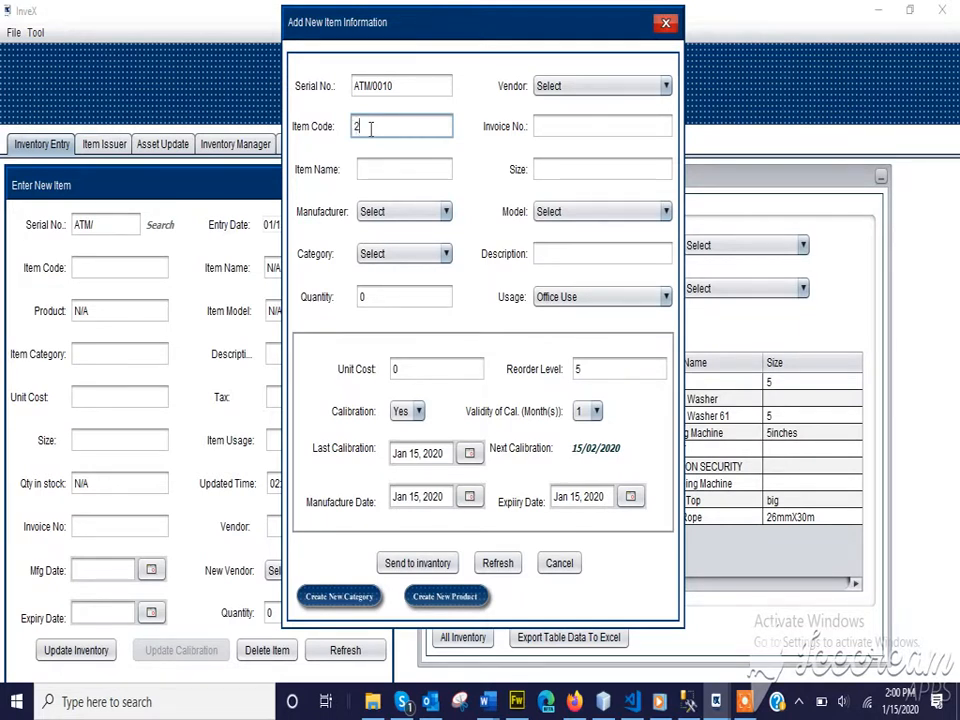
{"action": "left_click", "coordinate": [388, 167]}
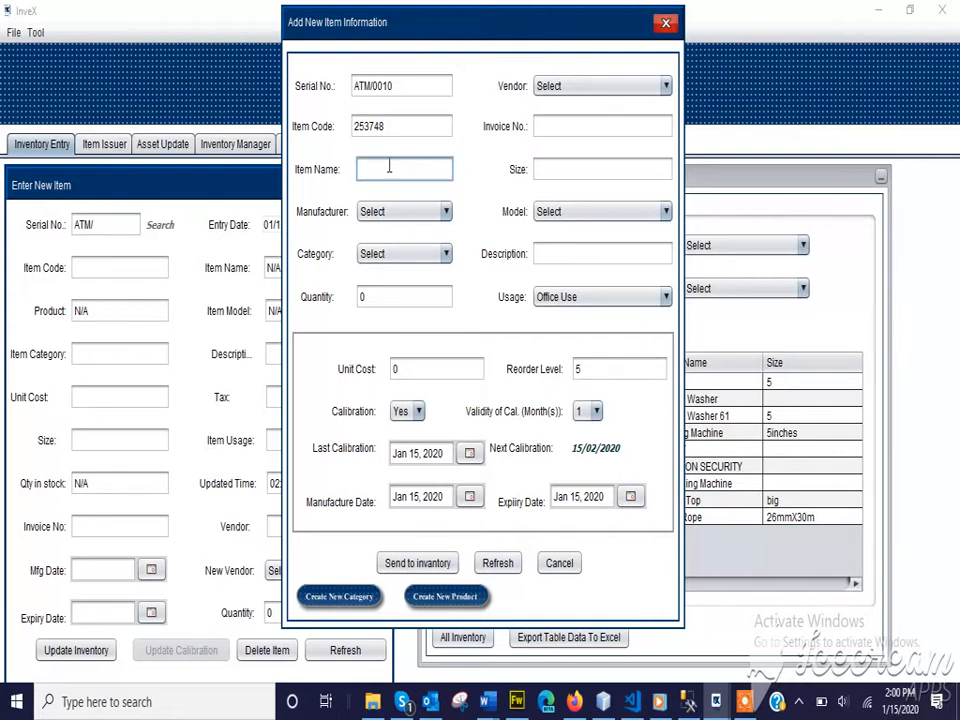
{"action": "type", "text": "Soap Chemical"}
{"action": "left_click", "coordinate": [395, 215]}
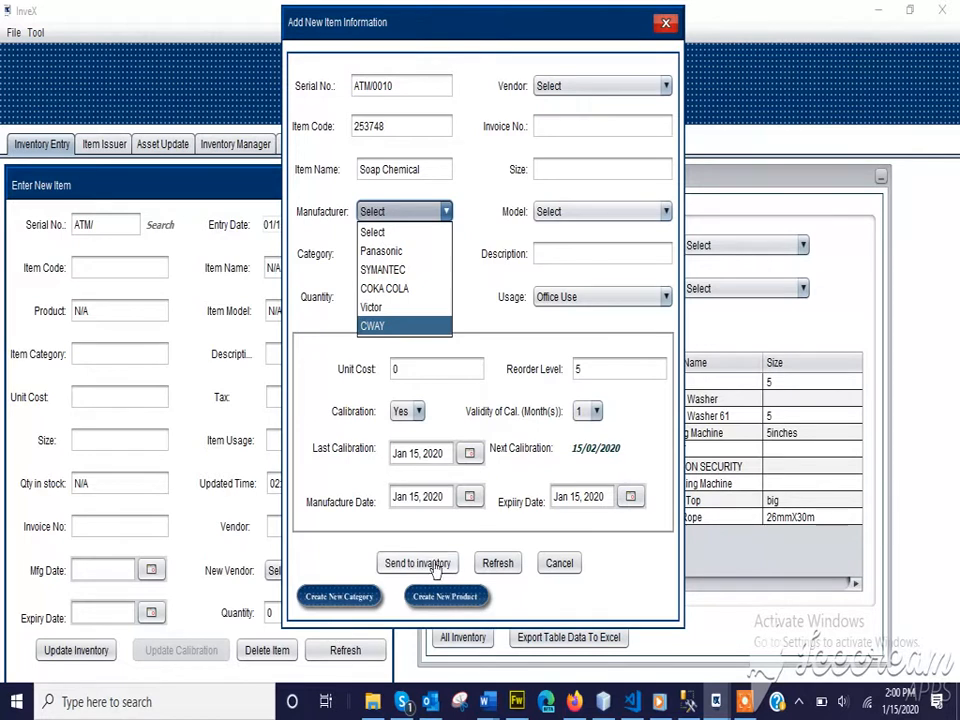
Create product 'Orange Drugs' in category WATER with no model, then close the product window
{"action": "left_click", "coordinate": [429, 597]}
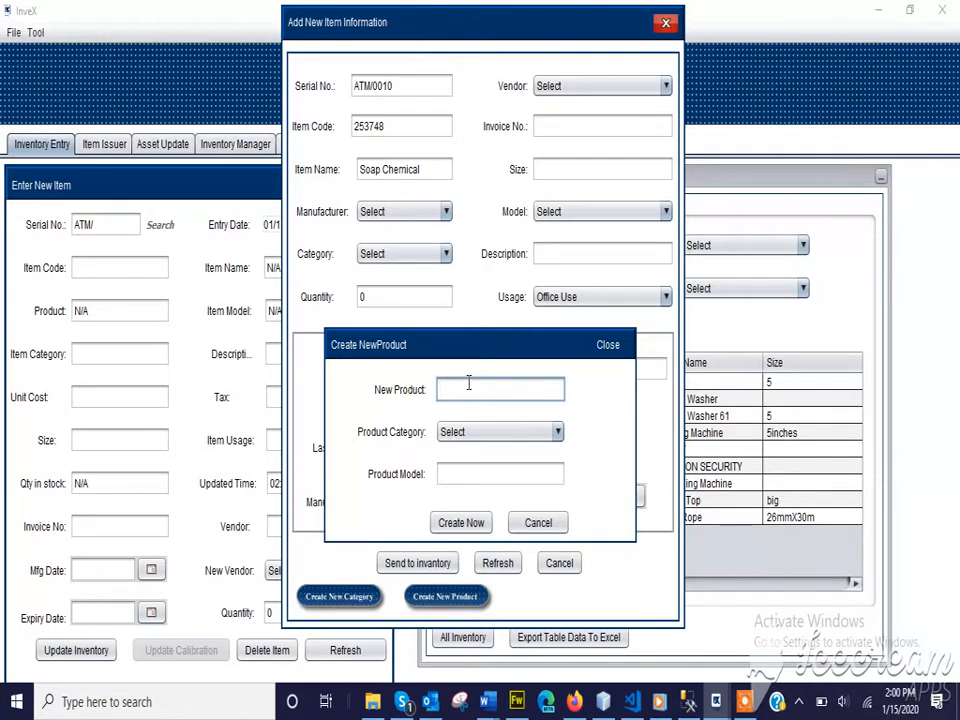
{"action": "type", "text": "0ran"}
{"action": "type", "text": "ge Dru"}
{"action": "type", "text": "gs"}
{"action": "left_click", "coordinate": [464, 436]}
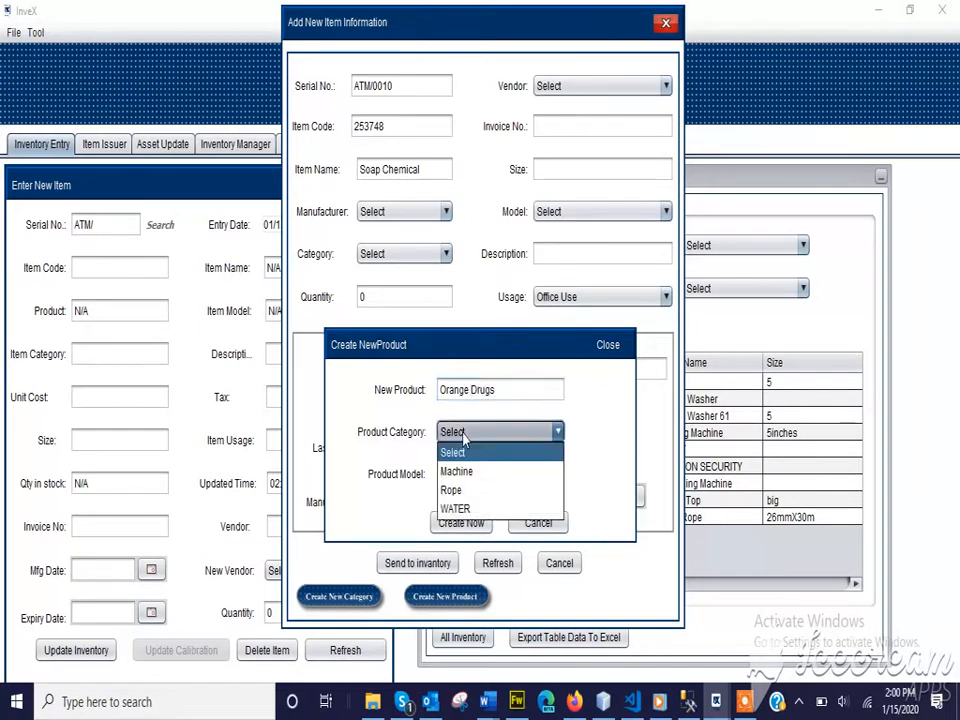
{"action": "left_click", "coordinate": [477, 510]}
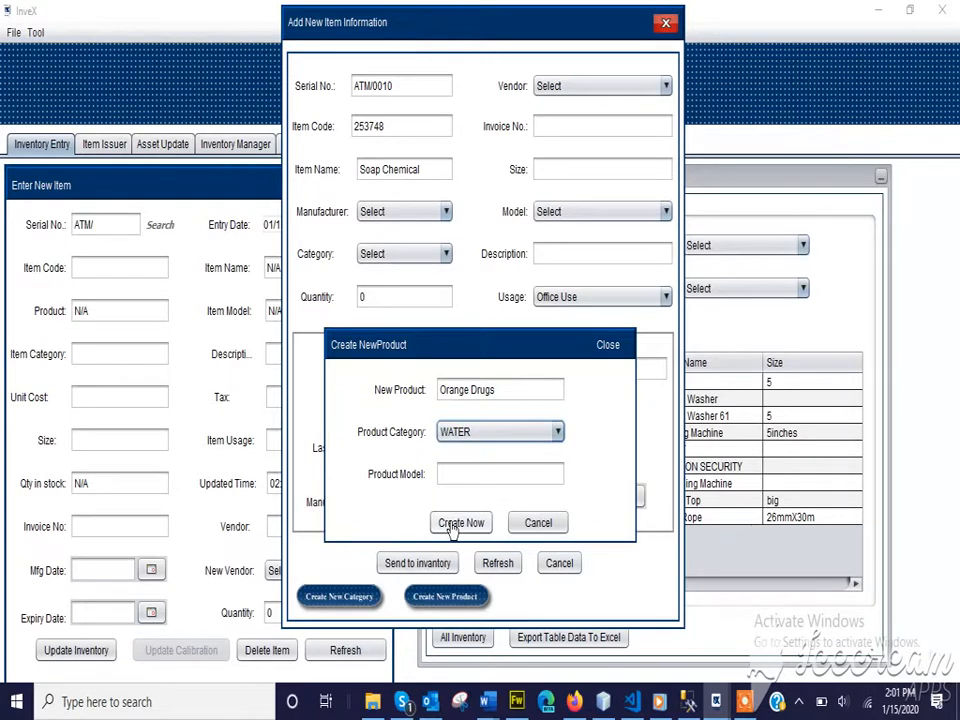
{"action": "left_click", "coordinate": [453, 526]}
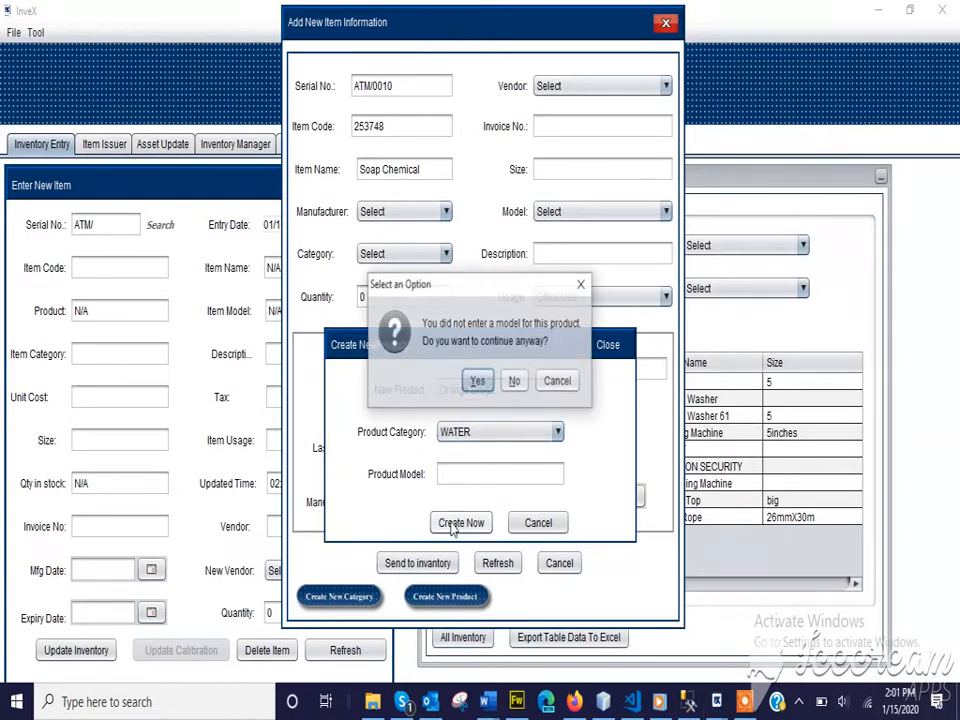
{"action": "left_click", "coordinate": [477, 381]}
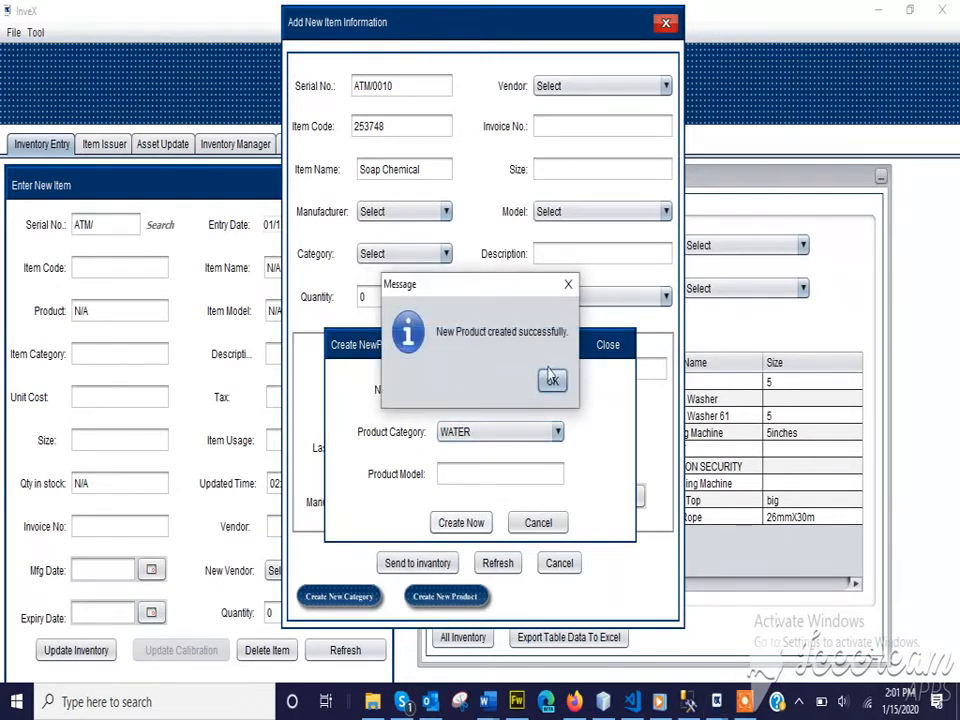
{"action": "left_click", "coordinate": [552, 380]}
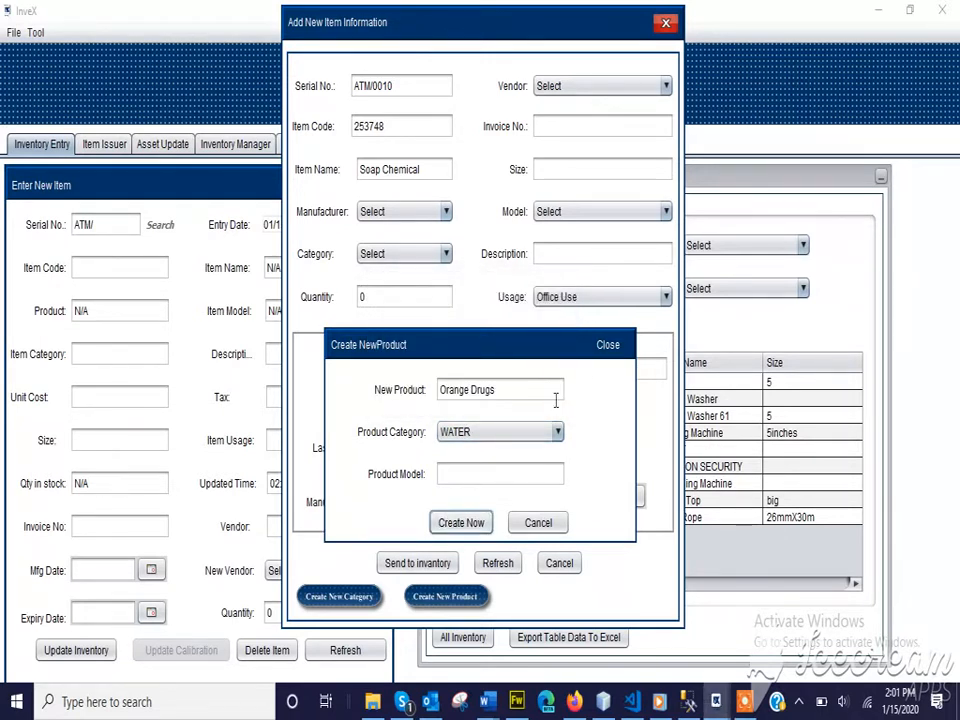
{"action": "left_click", "coordinate": [608, 346]}
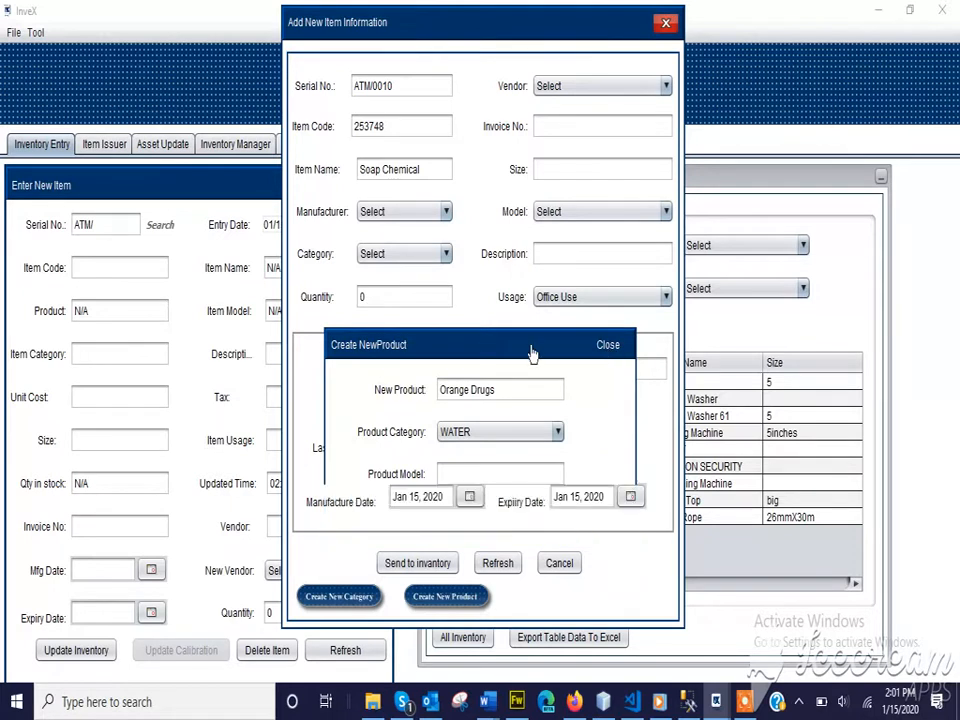
Choose Orange Drugs as manufacturer and create a new item category named Chemical
{"action": "left_click", "coordinate": [390, 214]}
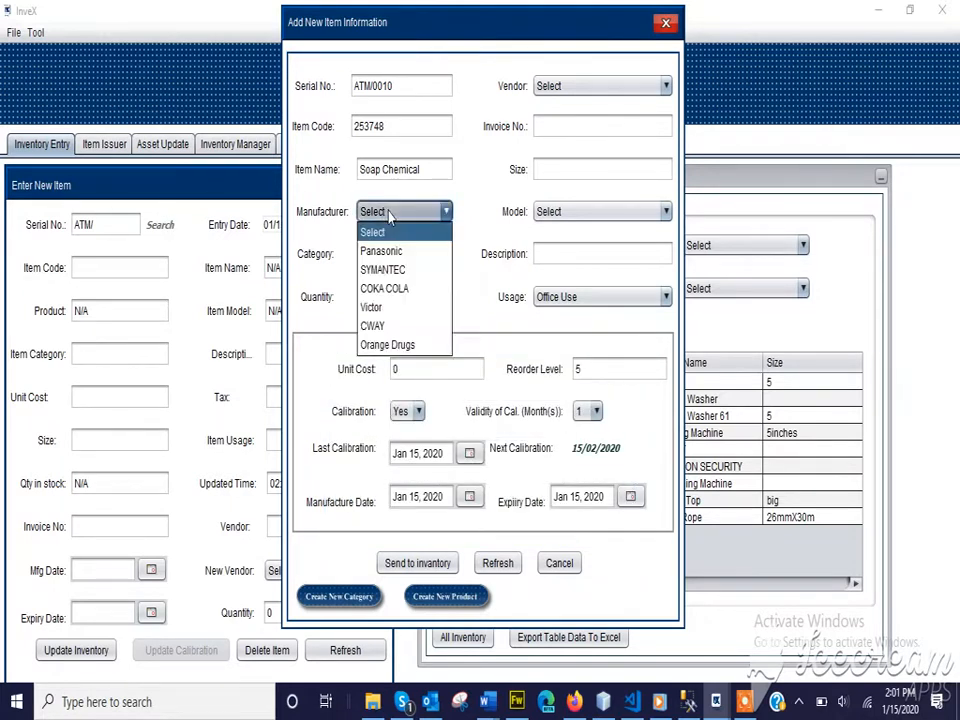
{"action": "left_click", "coordinate": [401, 346]}
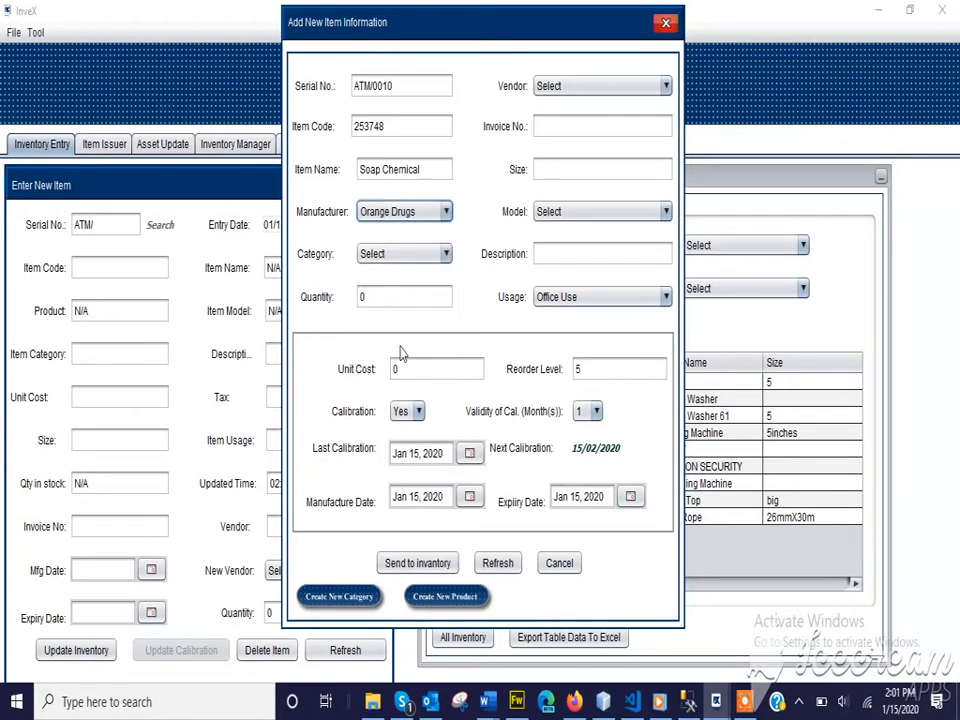
{"action": "left_click", "coordinate": [398, 258]}
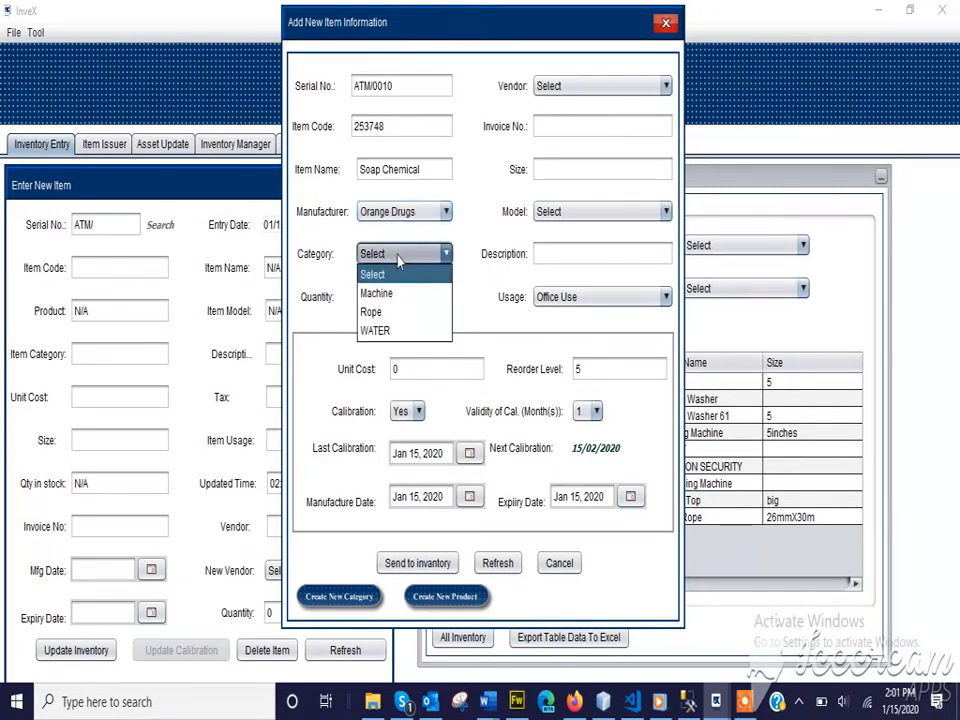
{"action": "left_click", "coordinate": [329, 603]}
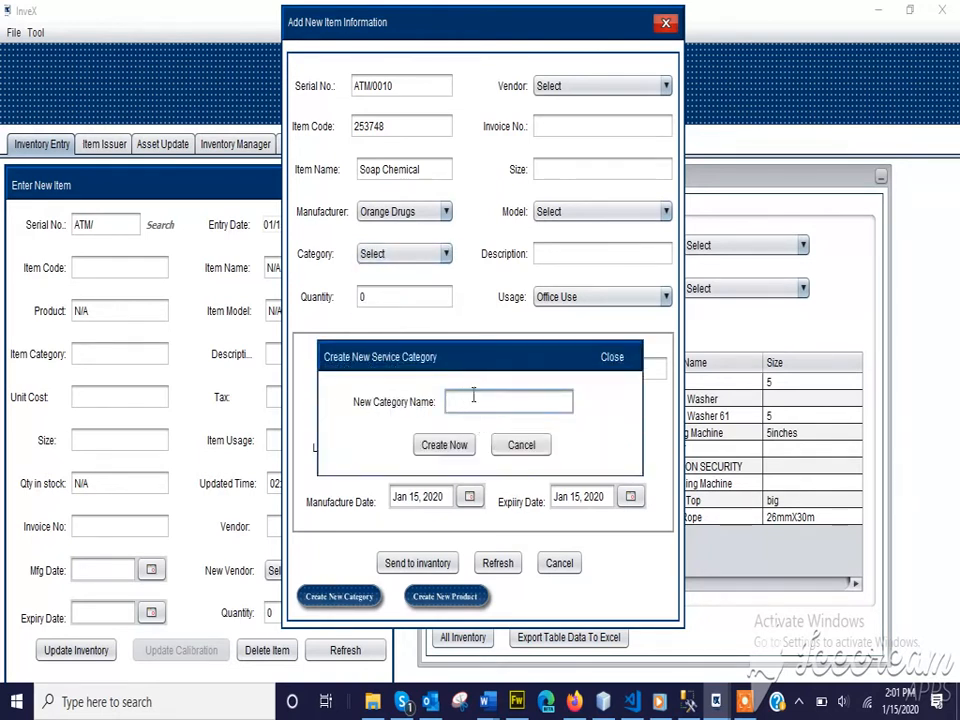
{"action": "type", "text": "Chemical"}
{"action": "left_click", "coordinate": [441, 444]}
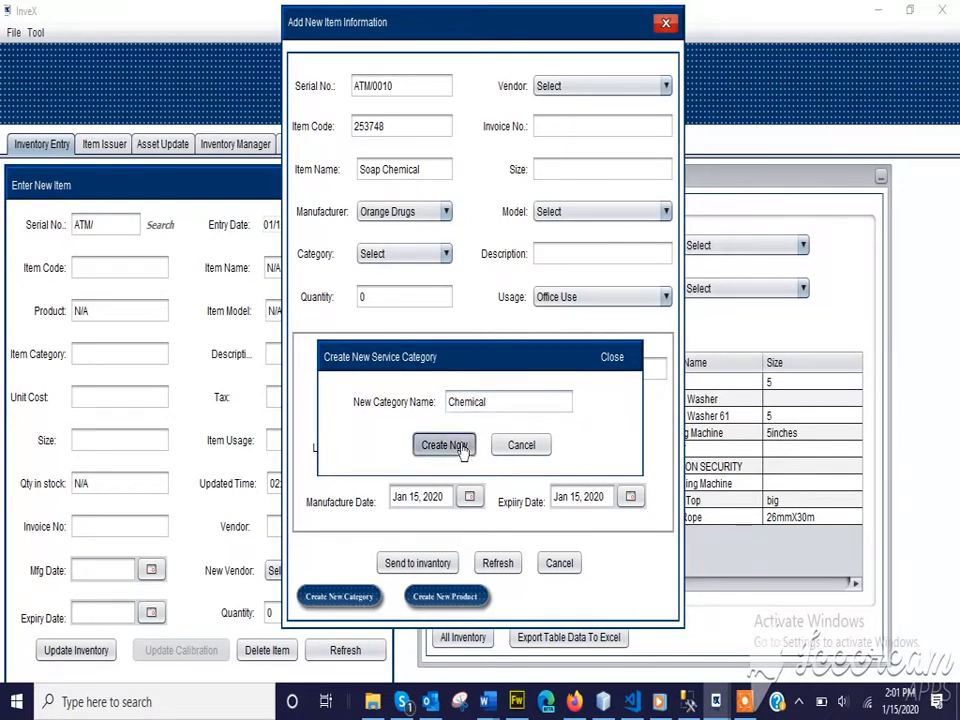
{"action": "left_click", "coordinate": [553, 383]}
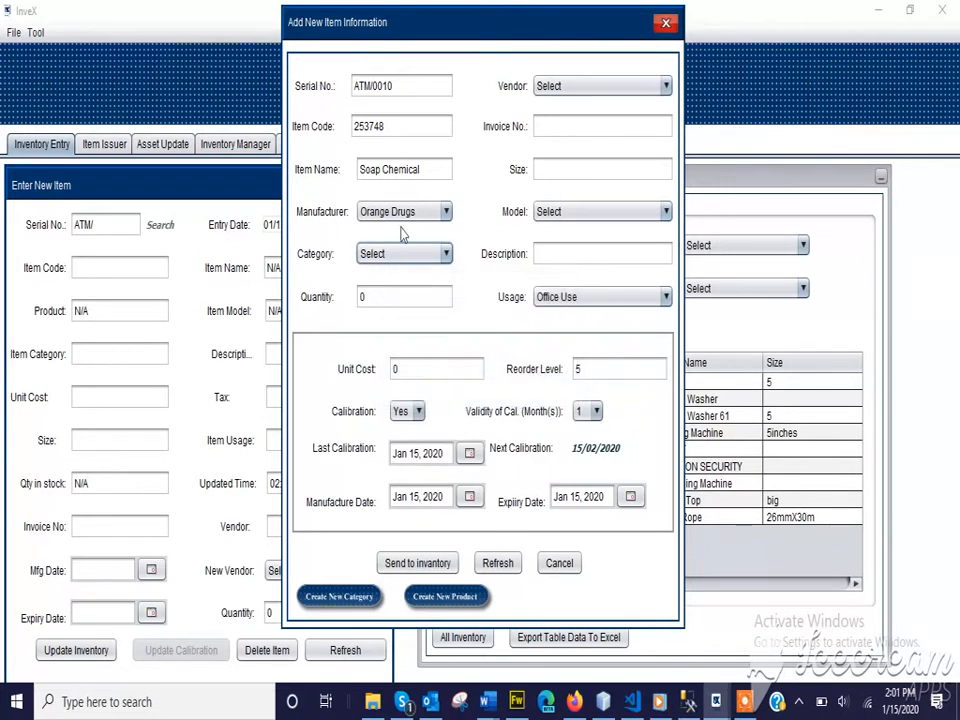
Set category Chemical, quantity 50, size KG and unit cost 4000, keeping reorder level 5
{"action": "left_click", "coordinate": [405, 256]}
{"action": "left_click", "coordinate": [379, 349]}
{"action": "left_click", "coordinate": [368, 296]}
{"action": "left_click_drag", "start_coordinate": [368, 296], "coordinate": [340, 295]}
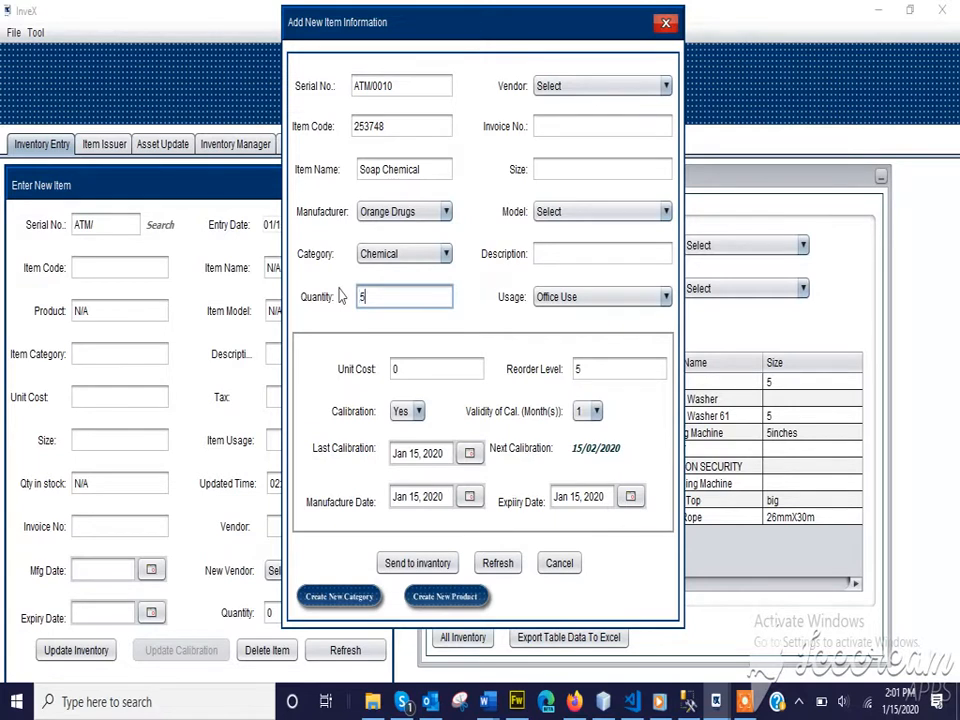
{"action": "type", "text": "50"}
{"action": "left_click", "coordinate": [572, 170]}
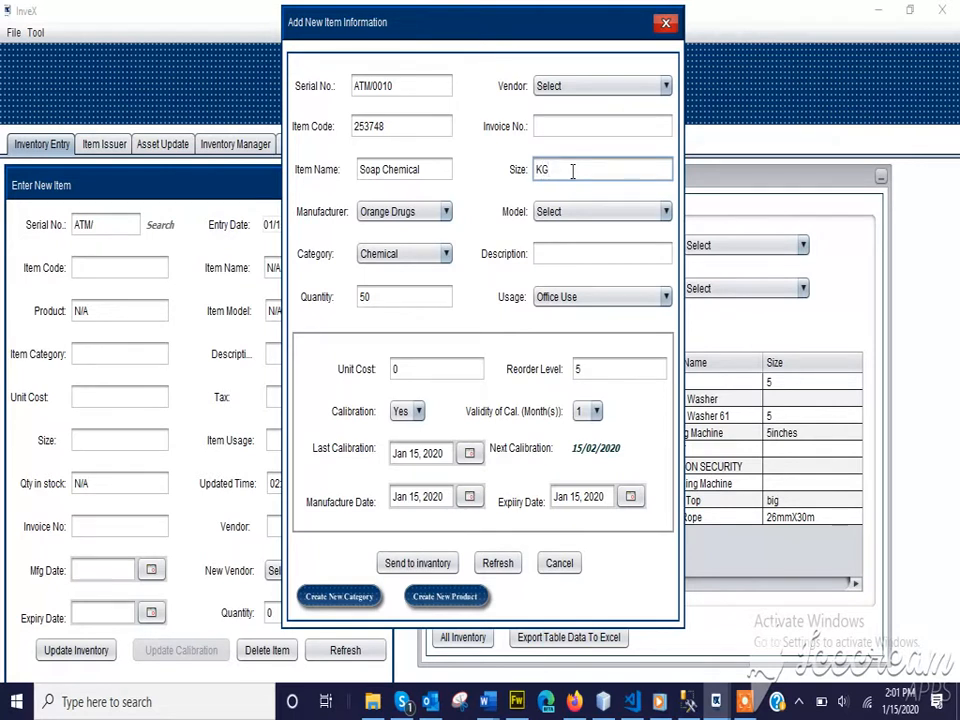
{"action": "double_click", "coordinate": [401, 369]}
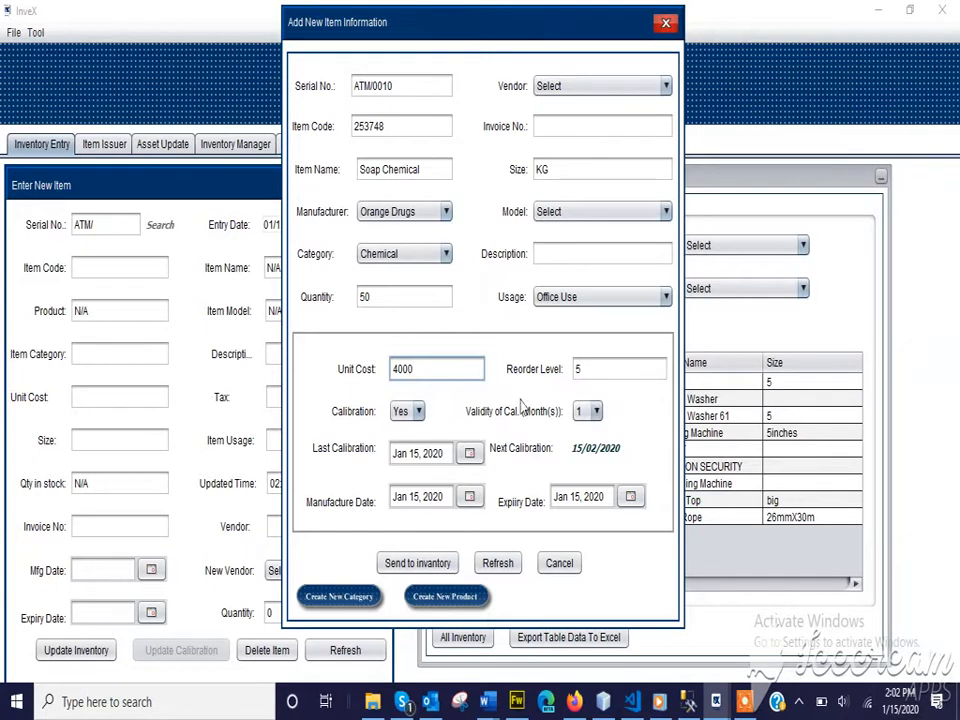
{"action": "left_click_drag", "start_coordinate": [591, 368], "coordinate": [576, 368]}
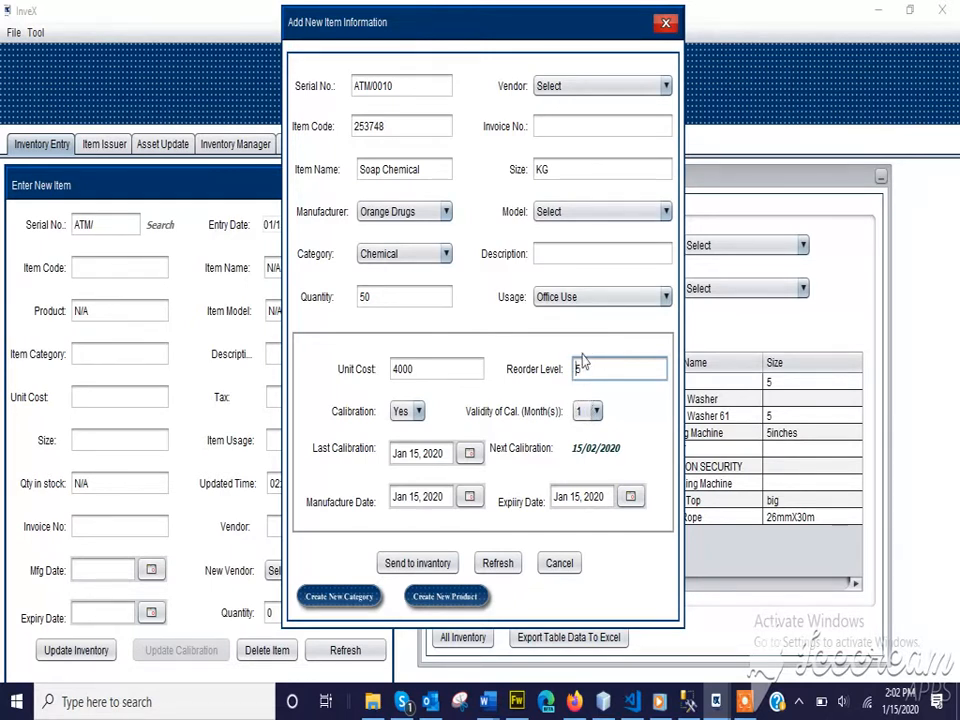
{"action": "left_click", "coordinate": [586, 371]}
Set Calibration to No and pick Feb 1, 2019 as the manufacture date
{"action": "left_click", "coordinate": [419, 411]}
{"action": "left_click", "coordinate": [404, 450]}
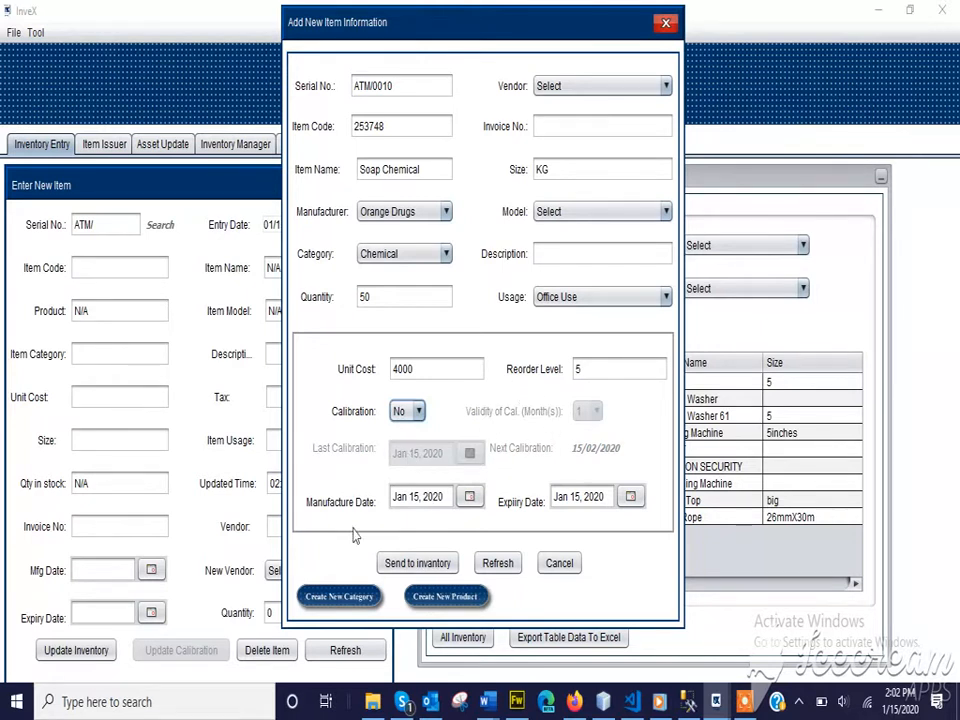
{"action": "left_click", "coordinate": [469, 496]}
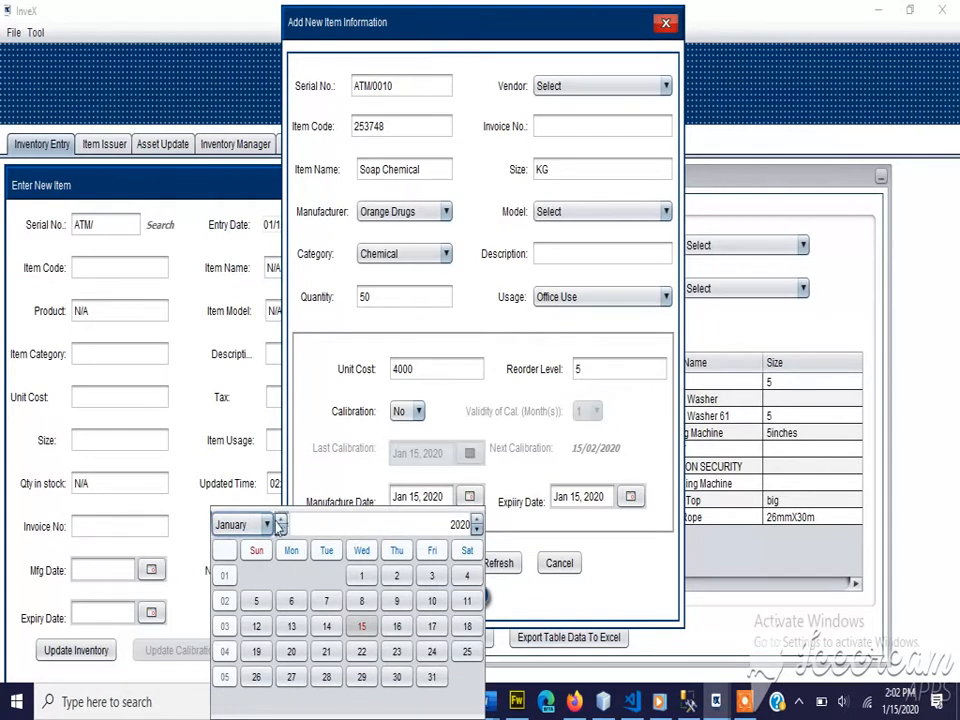
{"action": "left_click", "coordinate": [268, 525]}
{"action": "left_click", "coordinate": [250, 390]}
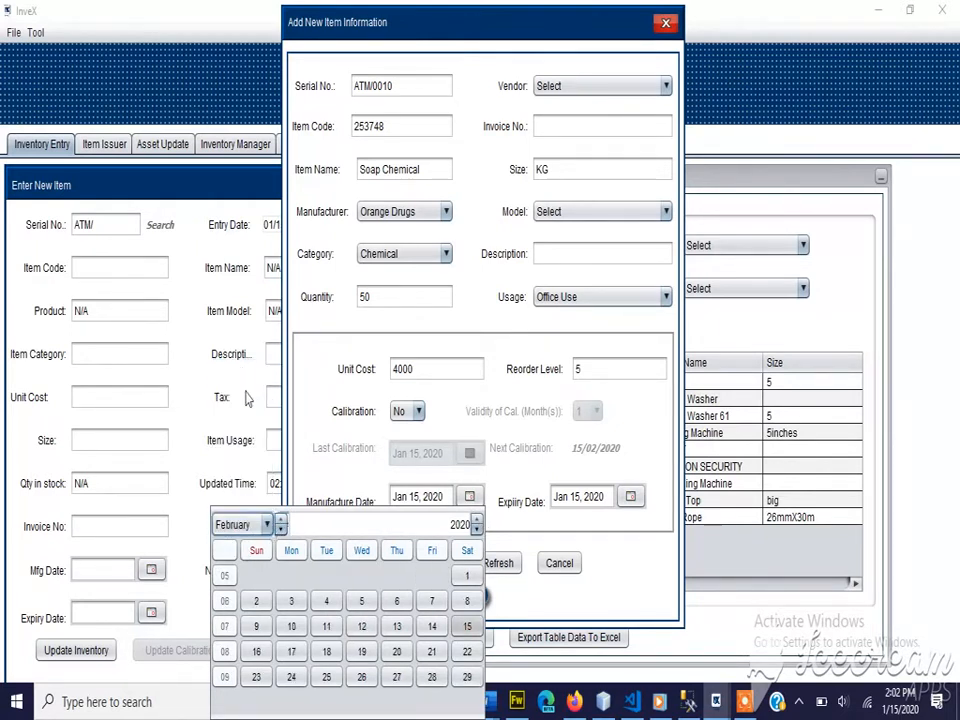
{"action": "left_click", "coordinate": [477, 520]}
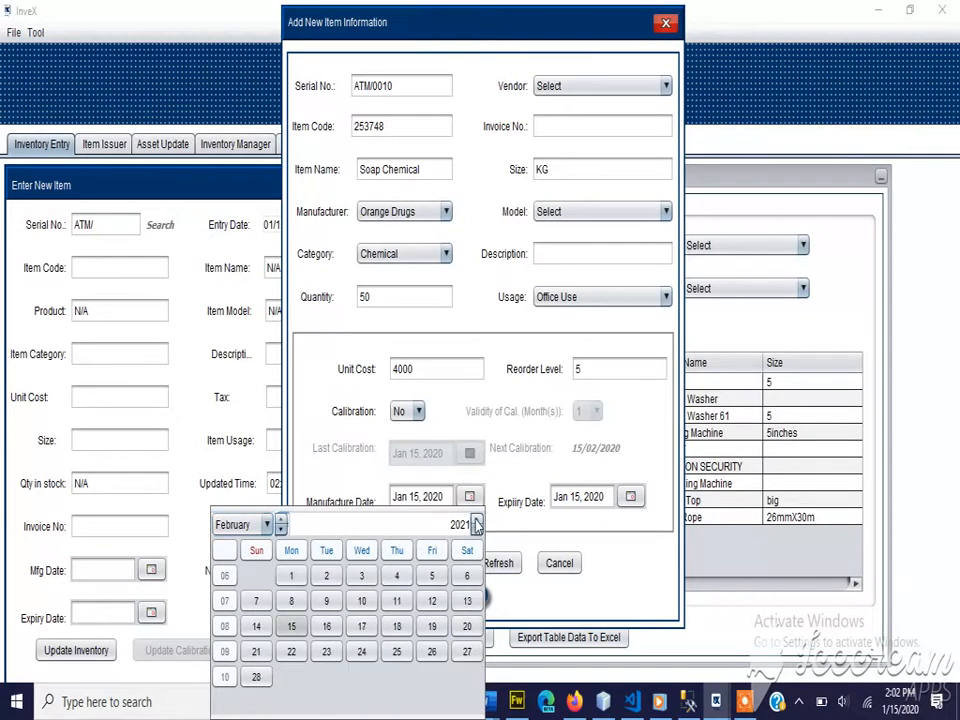
{"action": "left_click", "coordinate": [477, 530]}
{"action": "left_click", "coordinate": [477, 530]}
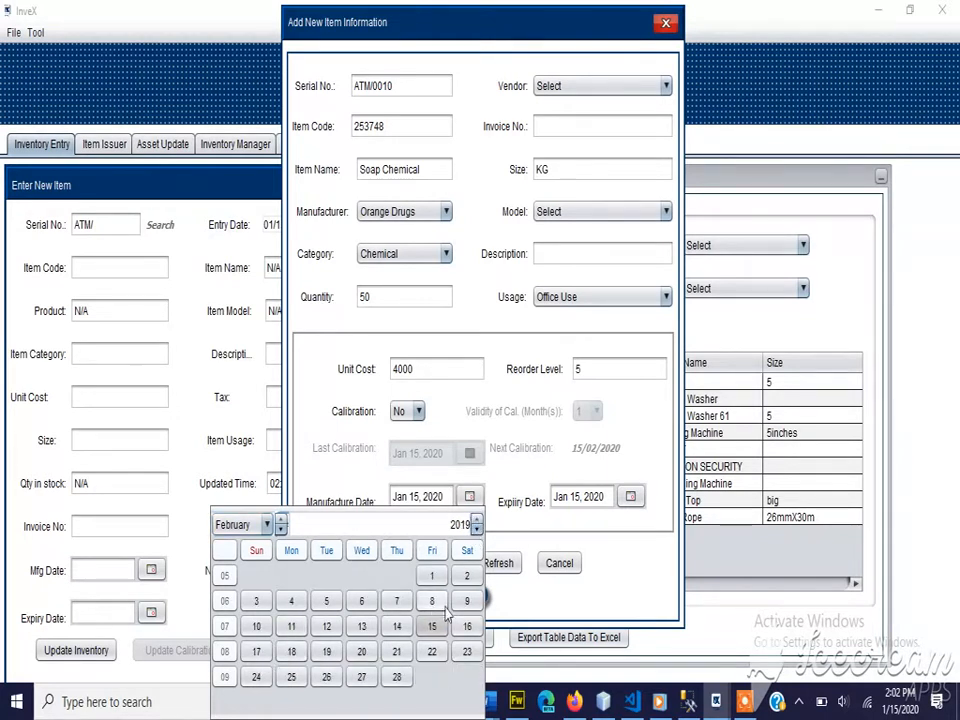
{"action": "left_click", "coordinate": [432, 578]}
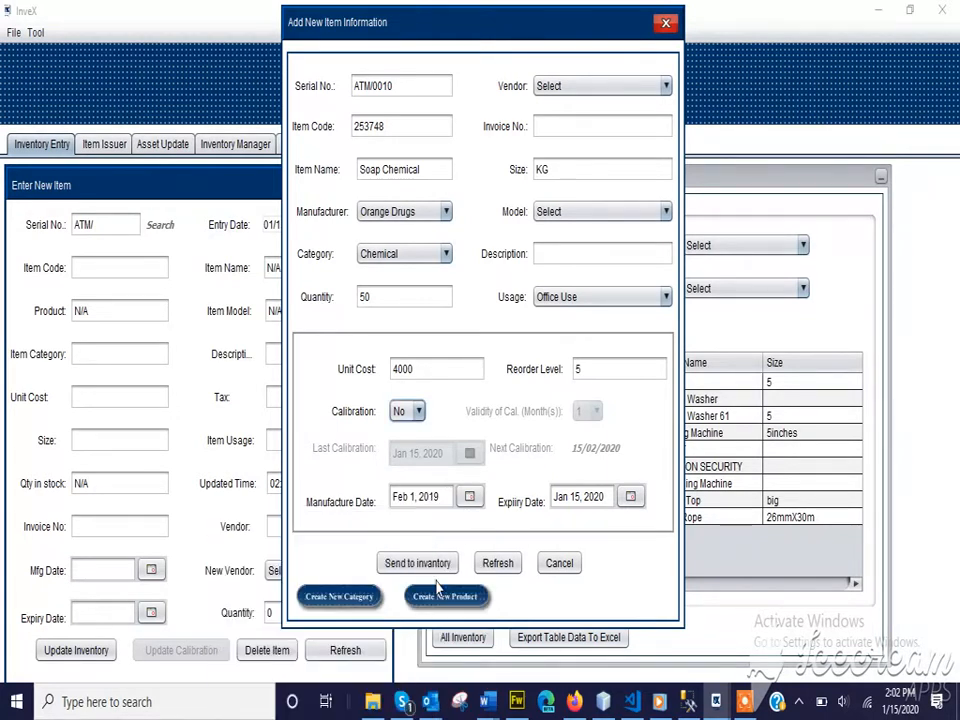
Pick Jan 30, 2021 as the expiry date from the calendar
{"action": "left_click", "coordinate": [631, 497]}
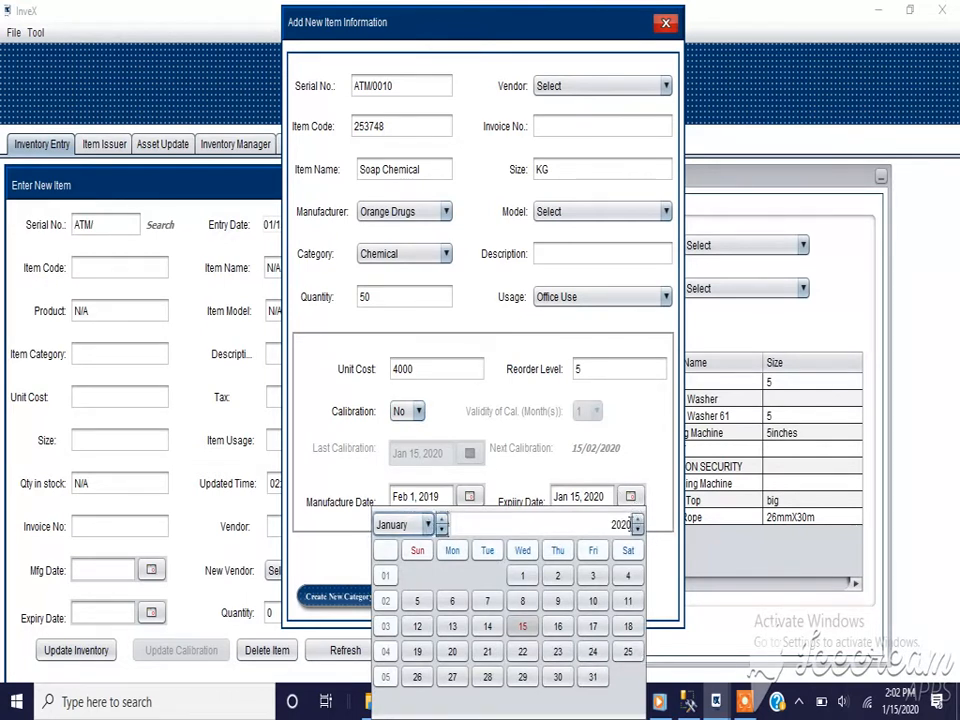
{"action": "left_click", "coordinate": [637, 521]}
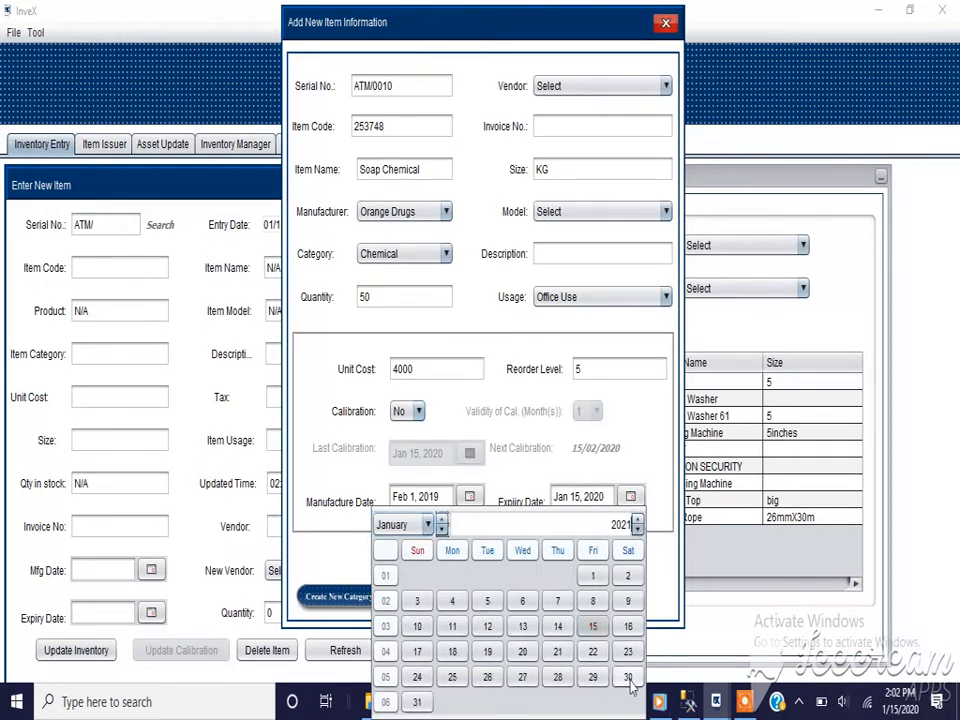
{"action": "left_click", "coordinate": [628, 678]}
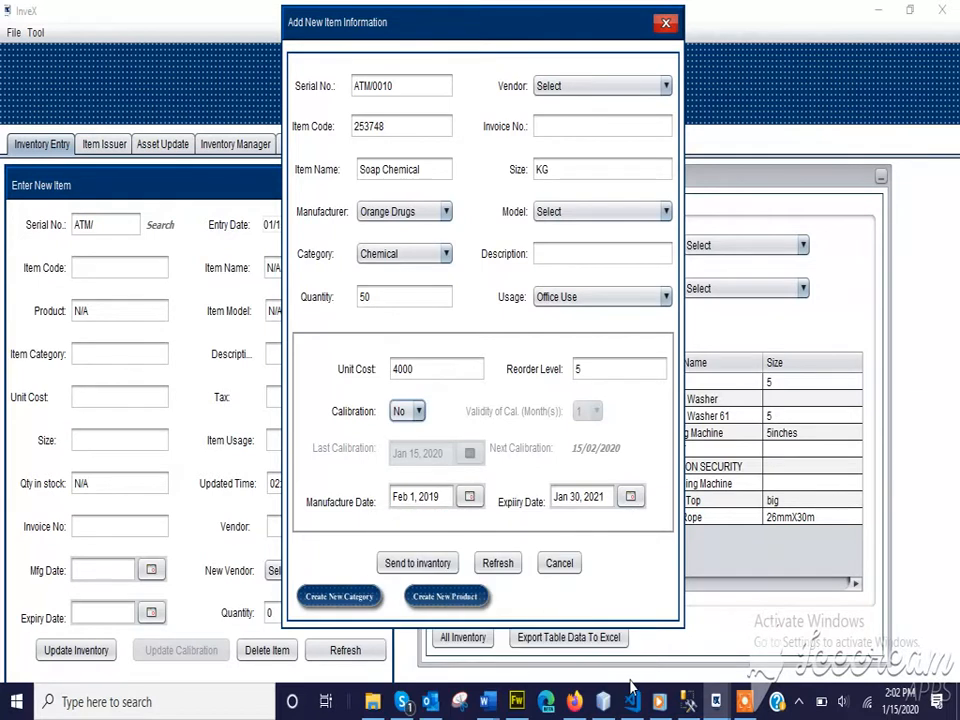
Try sending the item to inventory and back out after the missing-vendor warning
{"action": "left_click", "coordinate": [405, 564]}
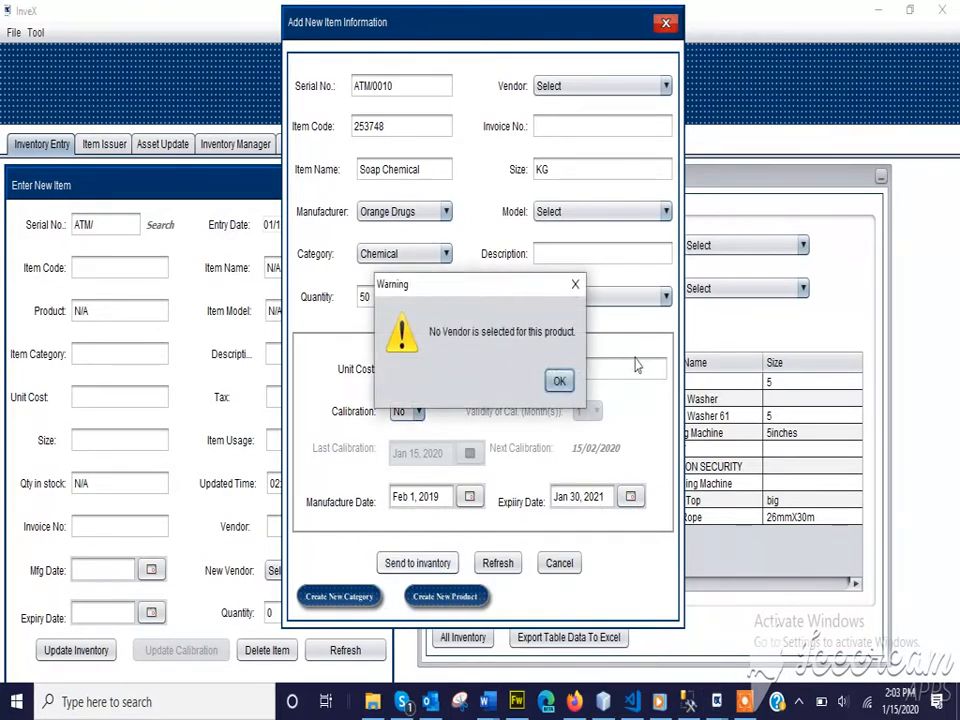
{"action": "left_click", "coordinate": [559, 383]}
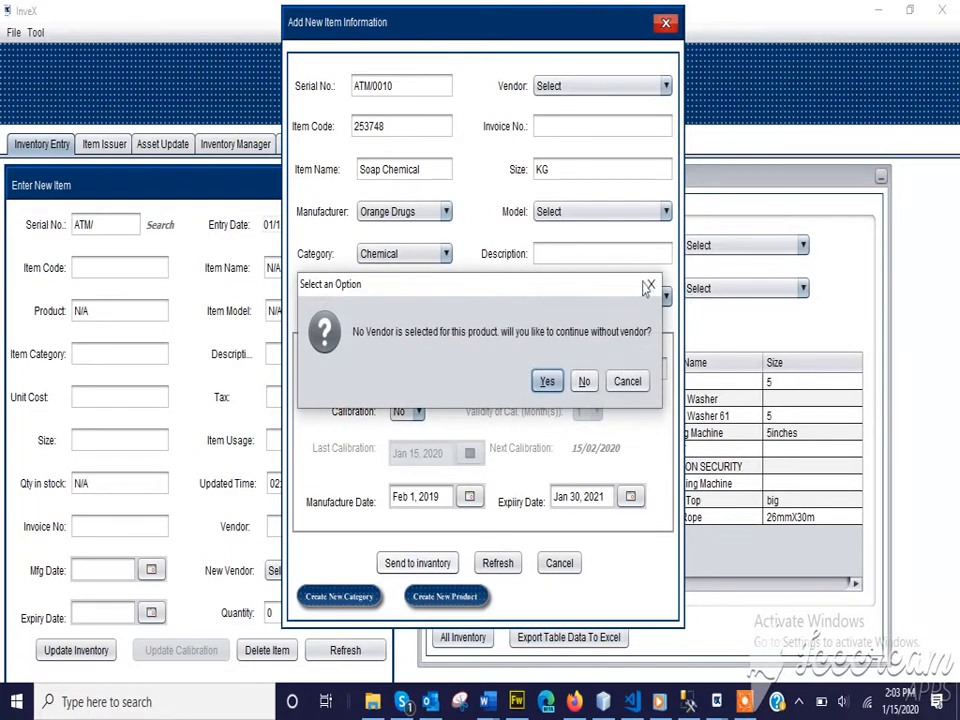
{"action": "left_click", "coordinate": [707, 281]}
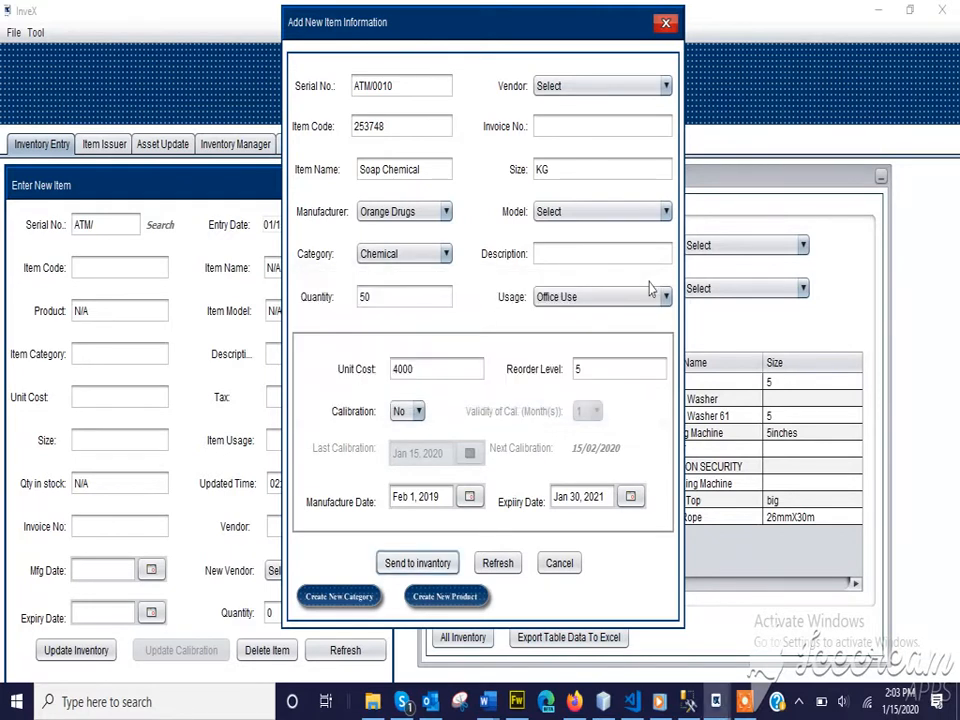
Add and save a new vendor with company name Orange Drugs
{"action": "left_click", "coordinate": [630, 90]}
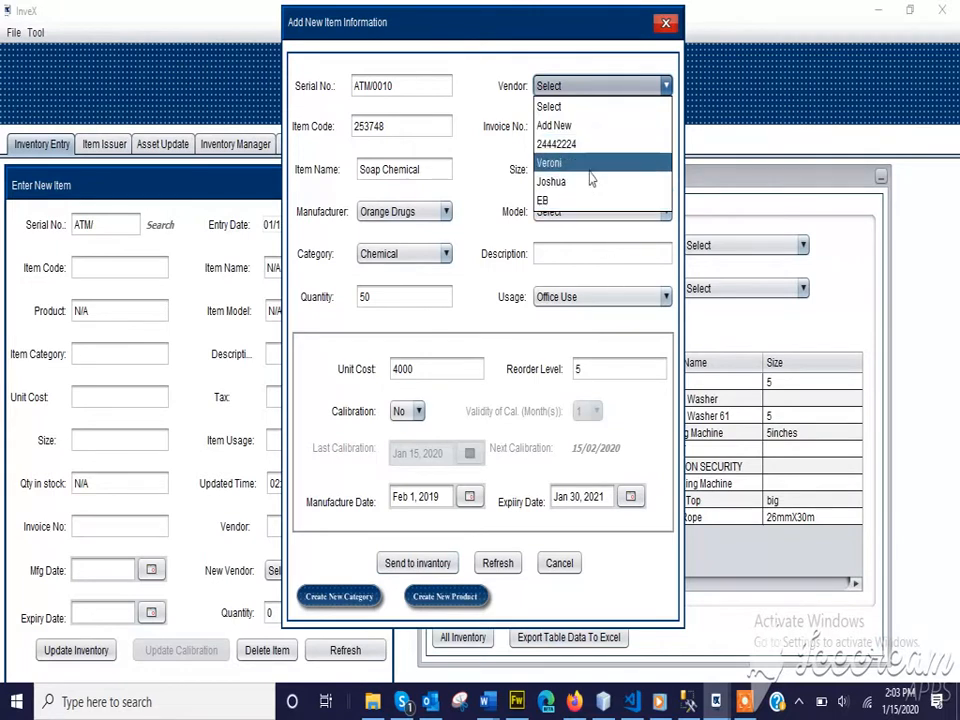
{"action": "left_click", "coordinate": [588, 125]}
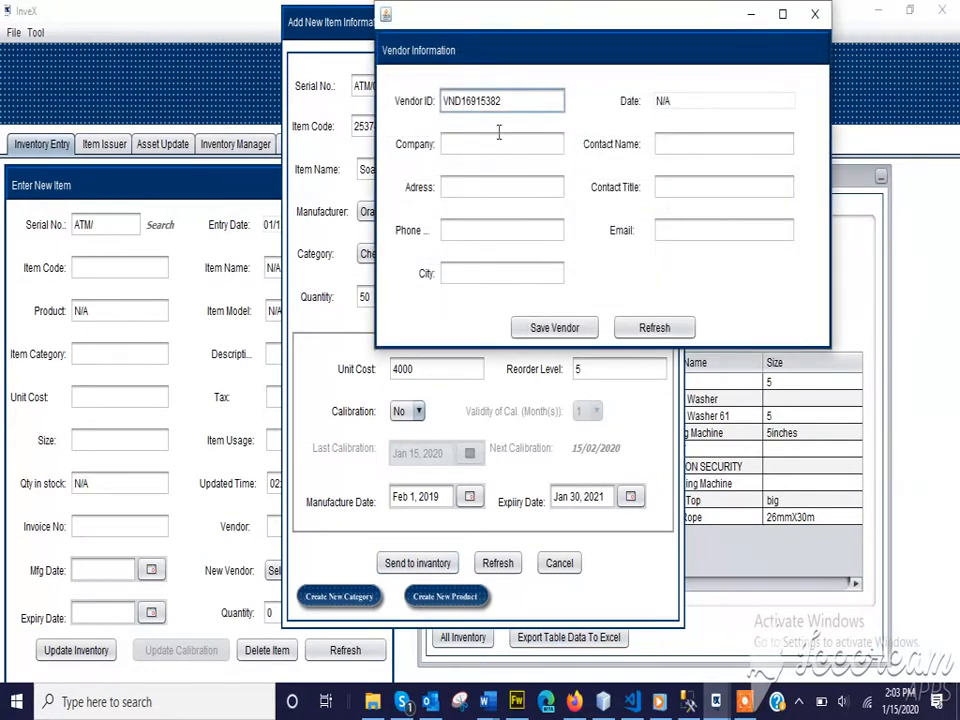
{"action": "left_click", "coordinate": [487, 152]}
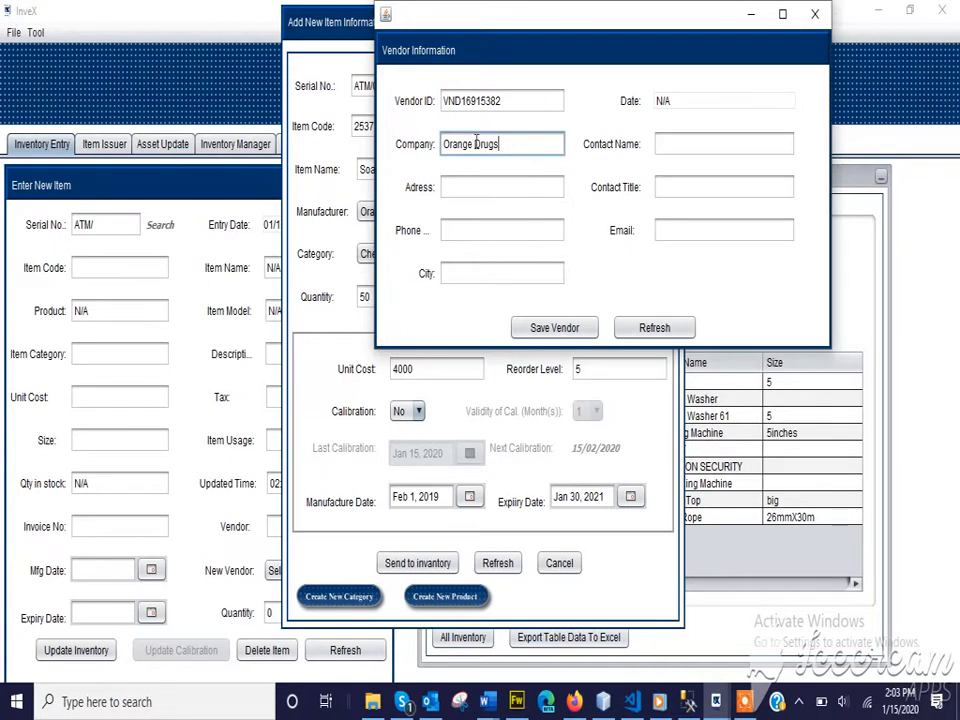
{"action": "left_click", "coordinate": [550, 327]}
{"action": "left_click", "coordinate": [561, 381]}
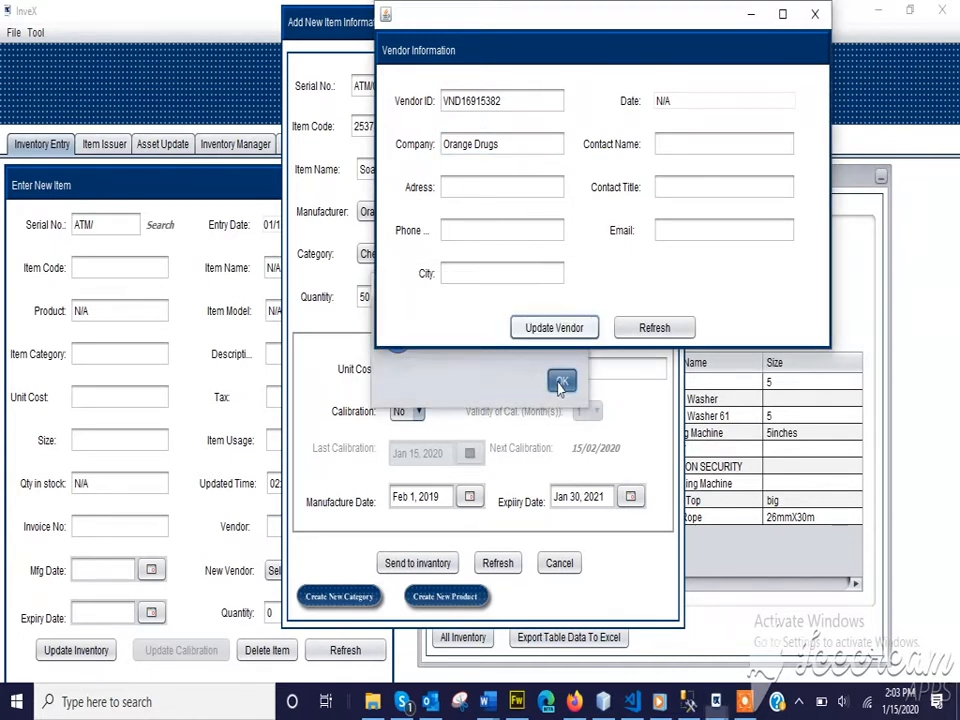
{"action": "left_click", "coordinate": [816, 18]}
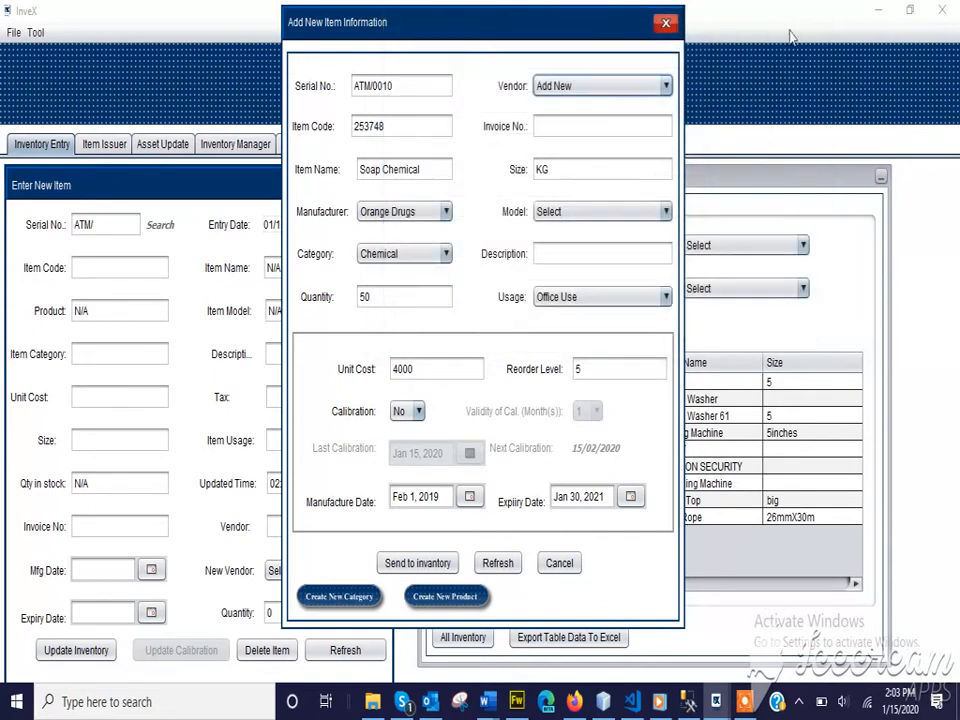
Refresh the Vendor dropdown and select Orange Drugs for the item
{"action": "left_click", "coordinate": [610, 90]}
{"action": "left_click", "coordinate": [611, 90]}
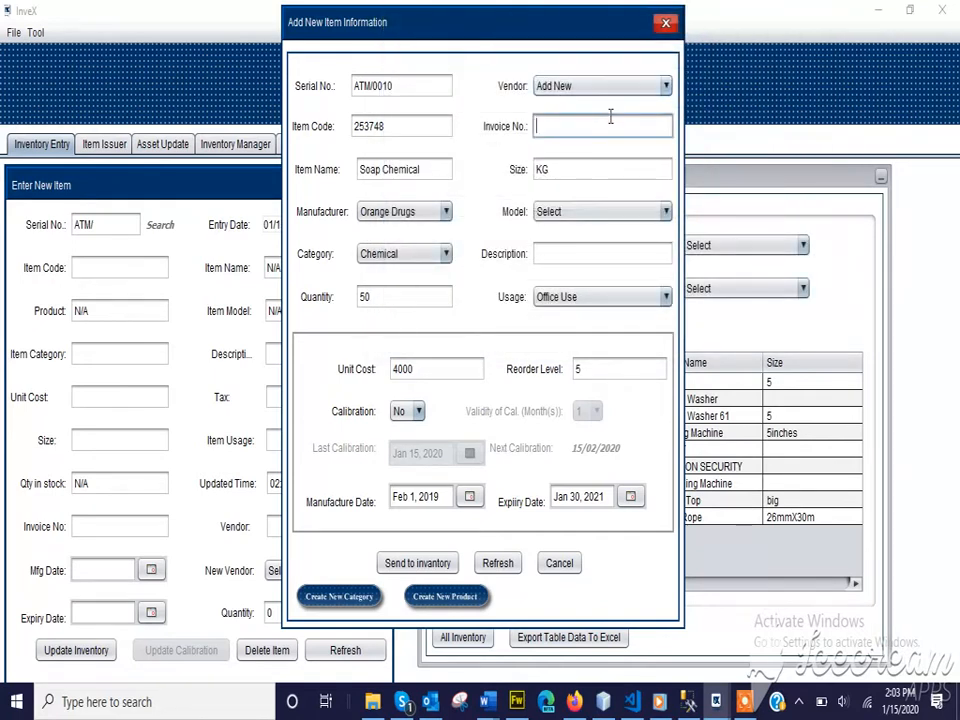
{"action": "left_click", "coordinate": [611, 90]}
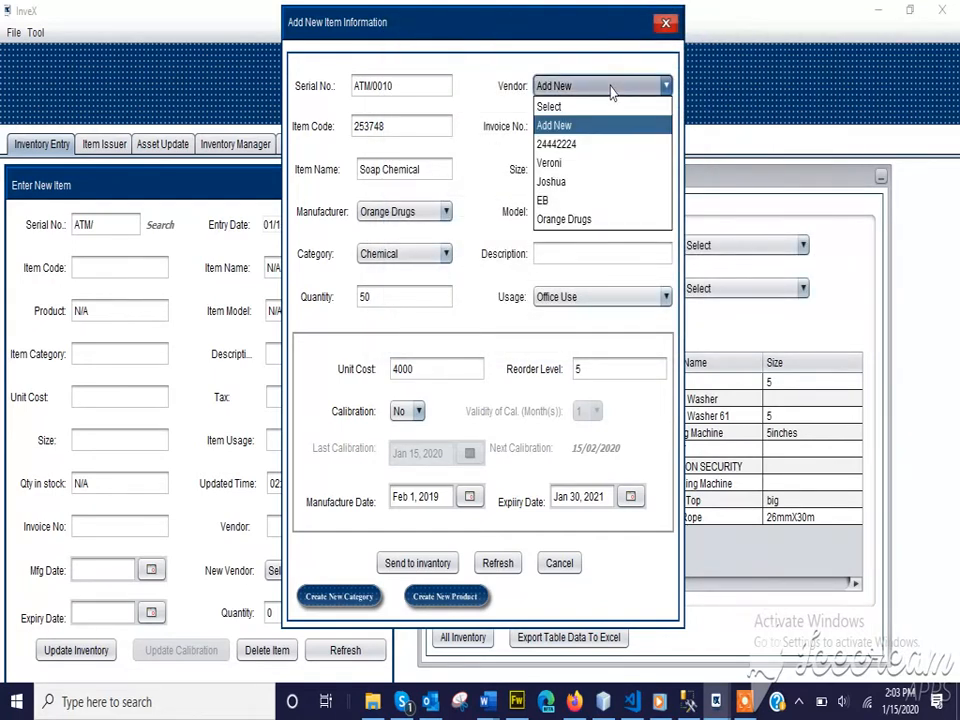
{"action": "left_click", "coordinate": [578, 224]}
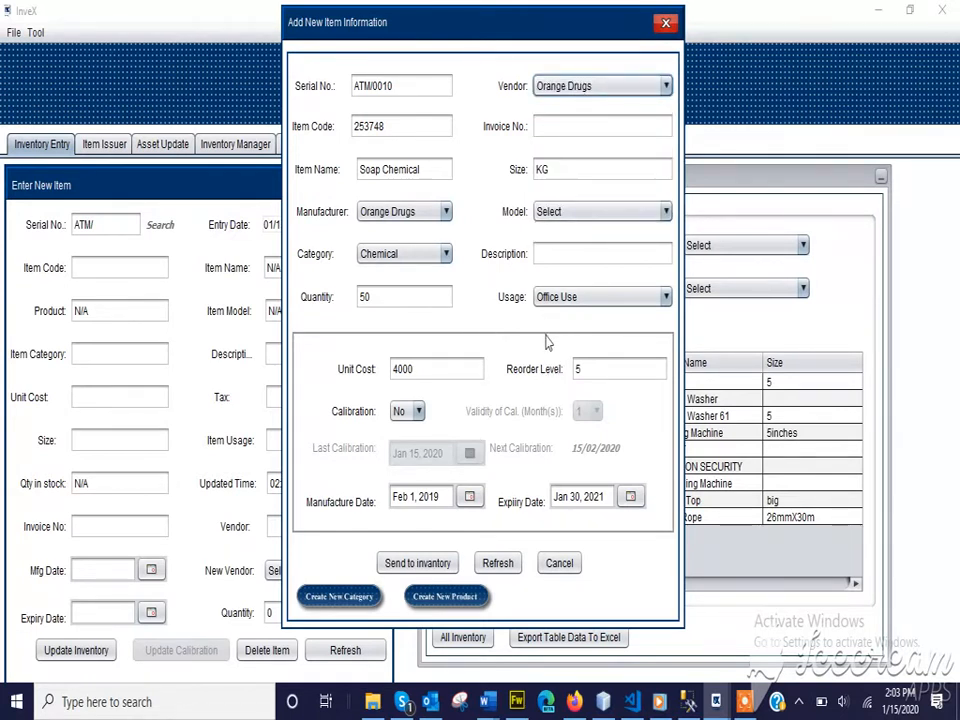
Keep the item's usage set to Office Use
{"action": "left_click", "coordinate": [598, 299]}
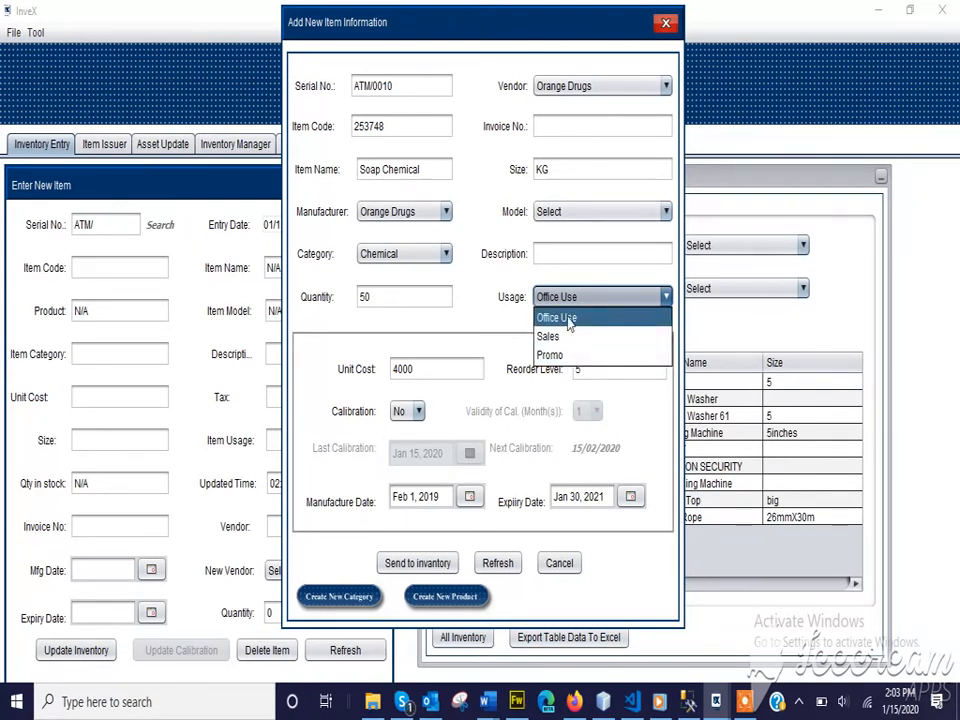
{"action": "left_click", "coordinate": [566, 318]}
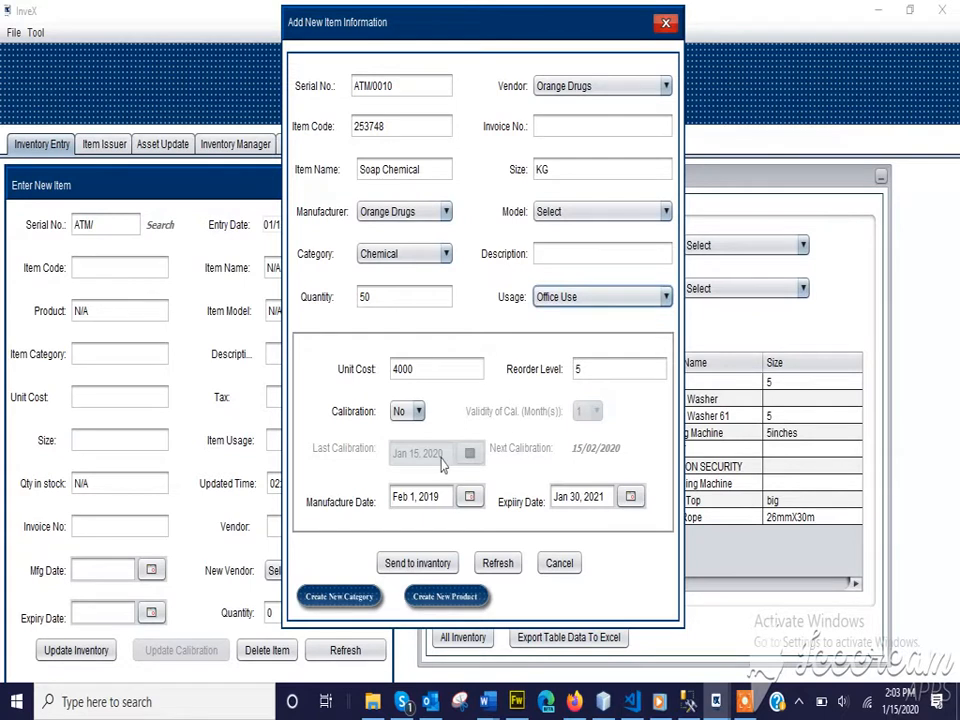
{"action": "left_click", "coordinate": [582, 300]}
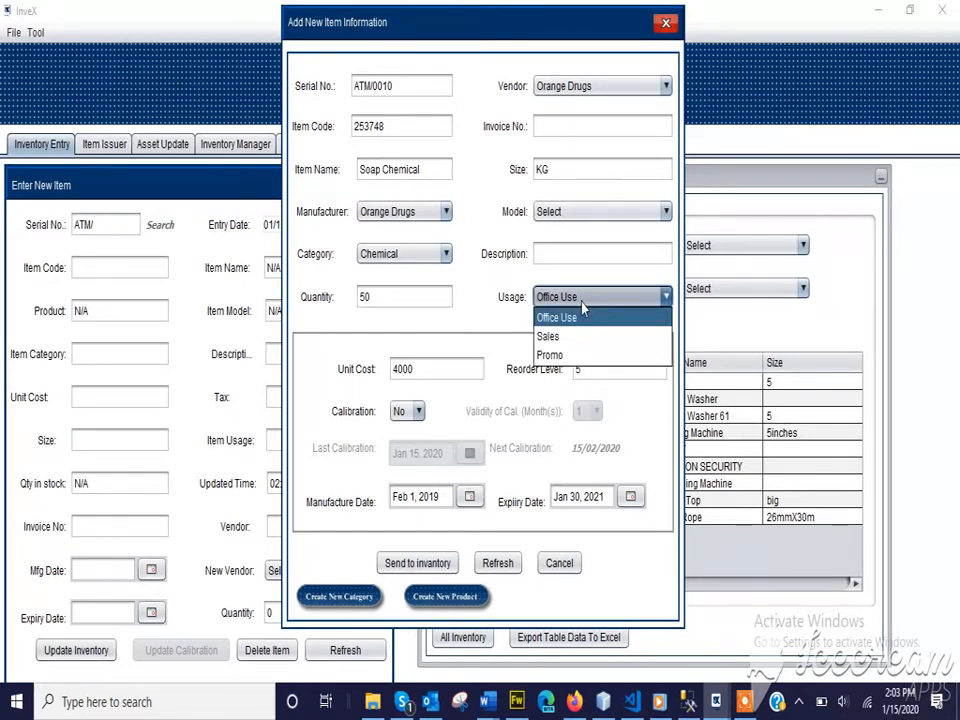
{"action": "left_click", "coordinate": [505, 316]}
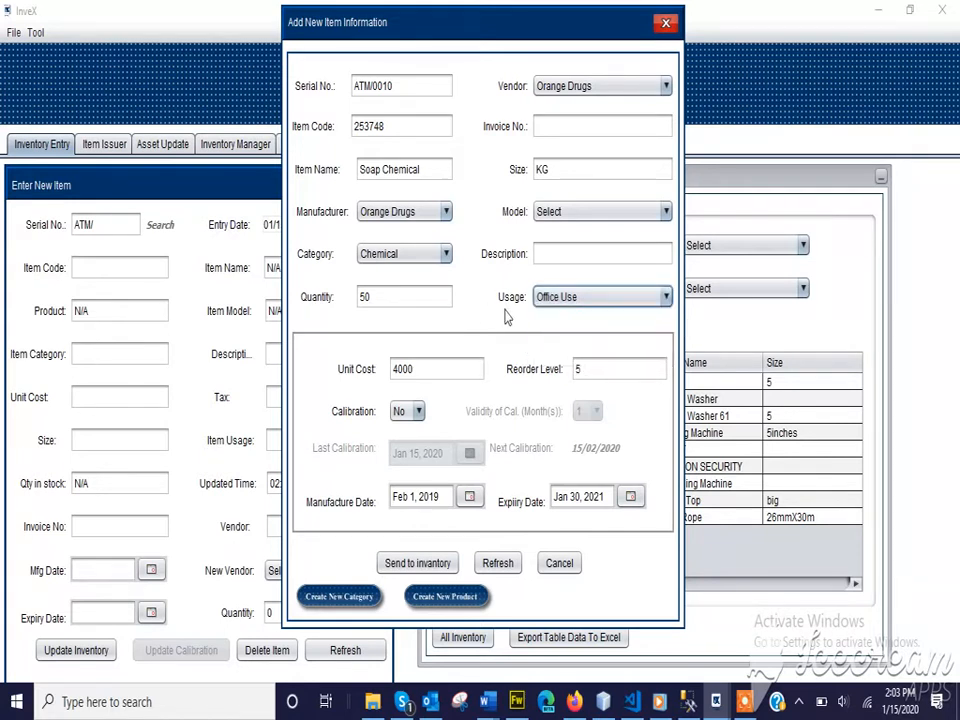
Send Soap Chemical to inventory and save the purchase record
{"action": "left_click", "coordinate": [405, 566]}
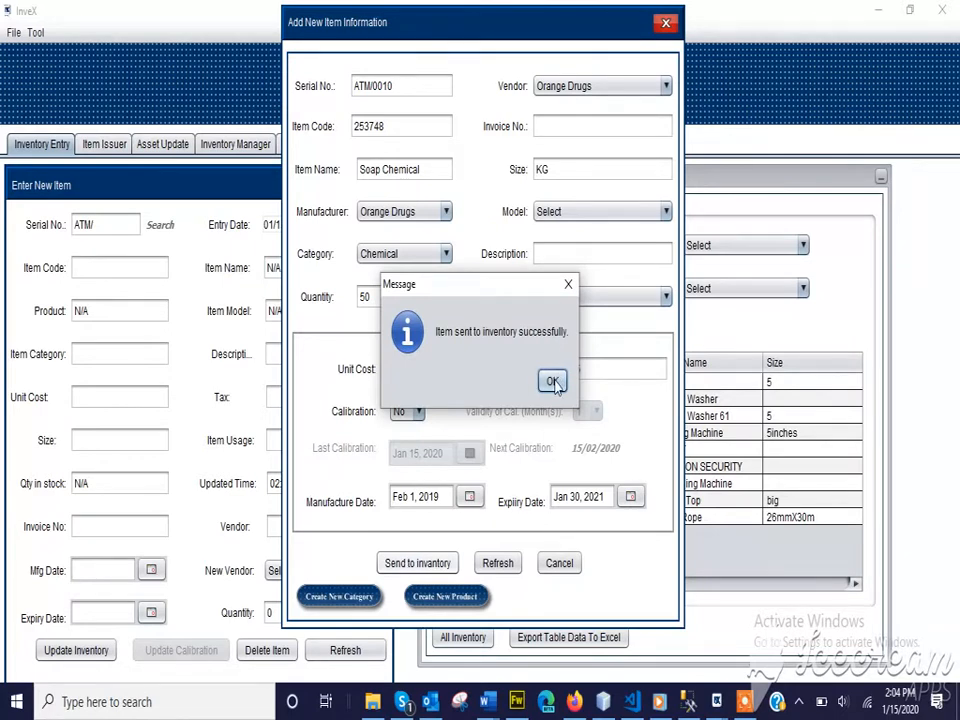
{"action": "left_click", "coordinate": [554, 384]}
{"action": "left_click", "coordinate": [467, 460]}
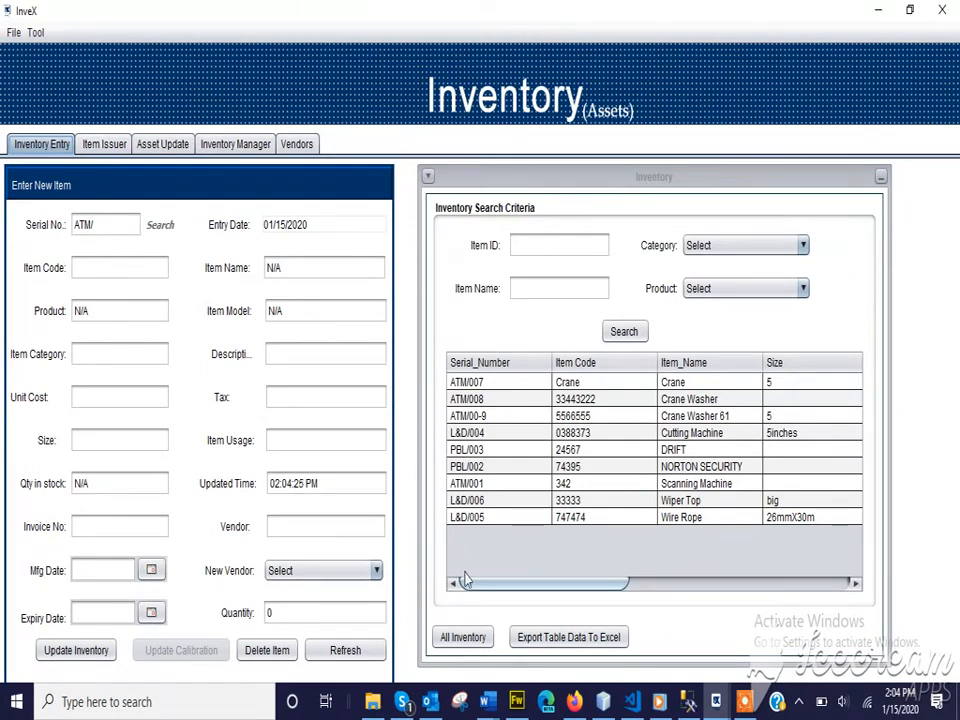
List all inventory and load the ATM/0010 Soap Chemical row's details
{"action": "left_click", "coordinate": [460, 637]}
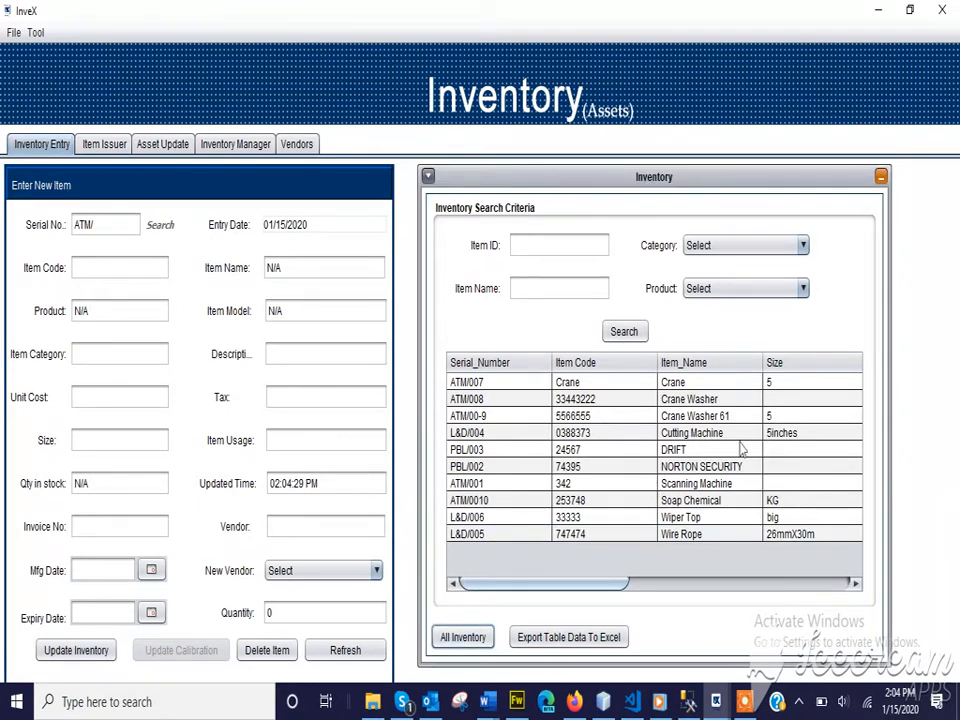
{"action": "left_click", "coordinate": [608, 507]}
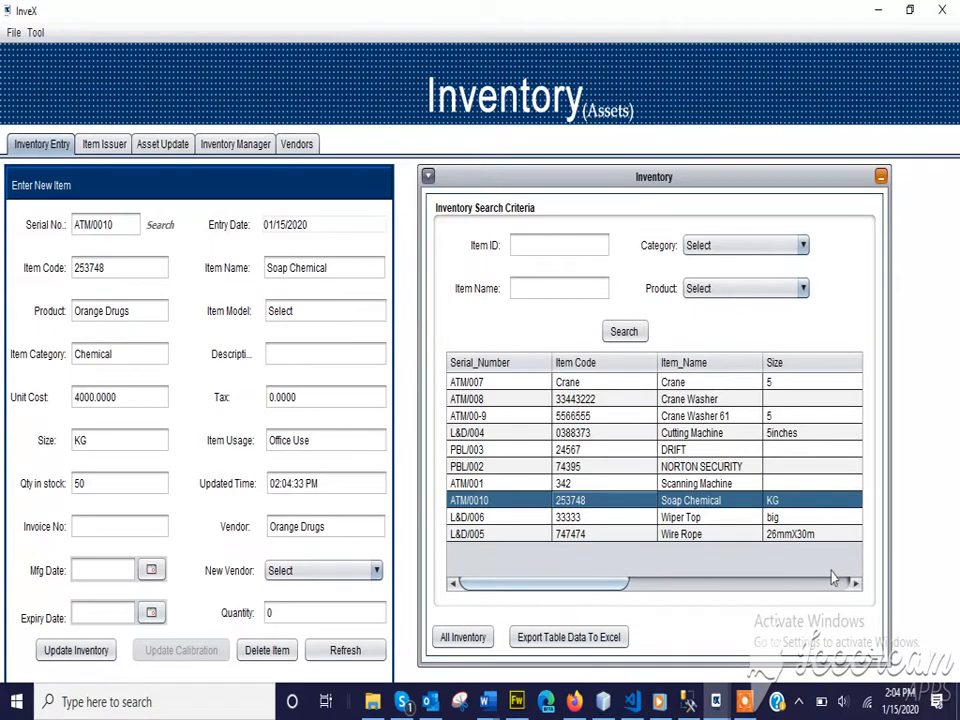
{"action": "left_click_drag", "start_coordinate": [563, 592], "coordinate": [540, 610]}
In Item Issuer, search 'so' and pick ATM/0010 Soap Chemical to issue
{"action": "left_click", "coordinate": [94, 148]}
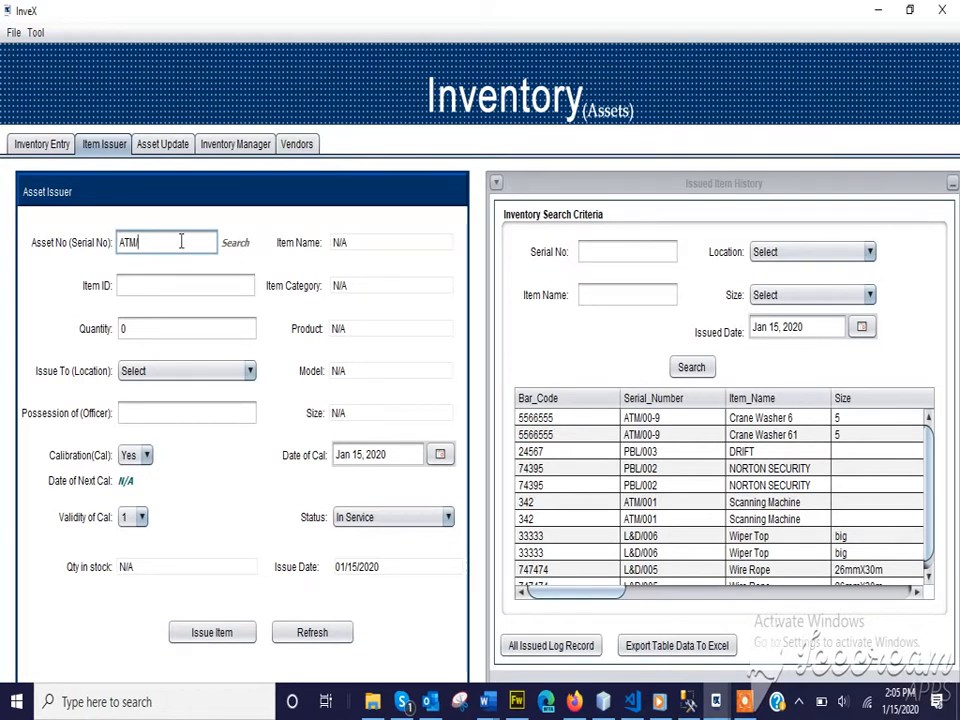
{"action": "left_click", "coordinate": [236, 243]}
{"action": "left_click", "coordinate": [210, 311]}
{"action": "type", "text": "so"}
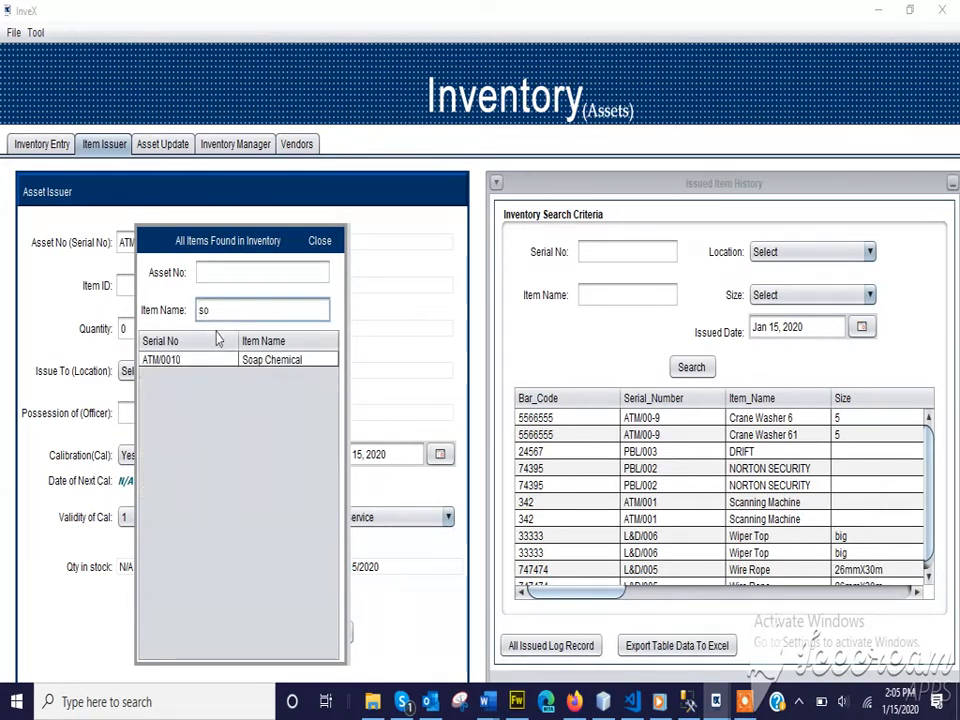
{"action": "double_click", "coordinate": [213, 360]}
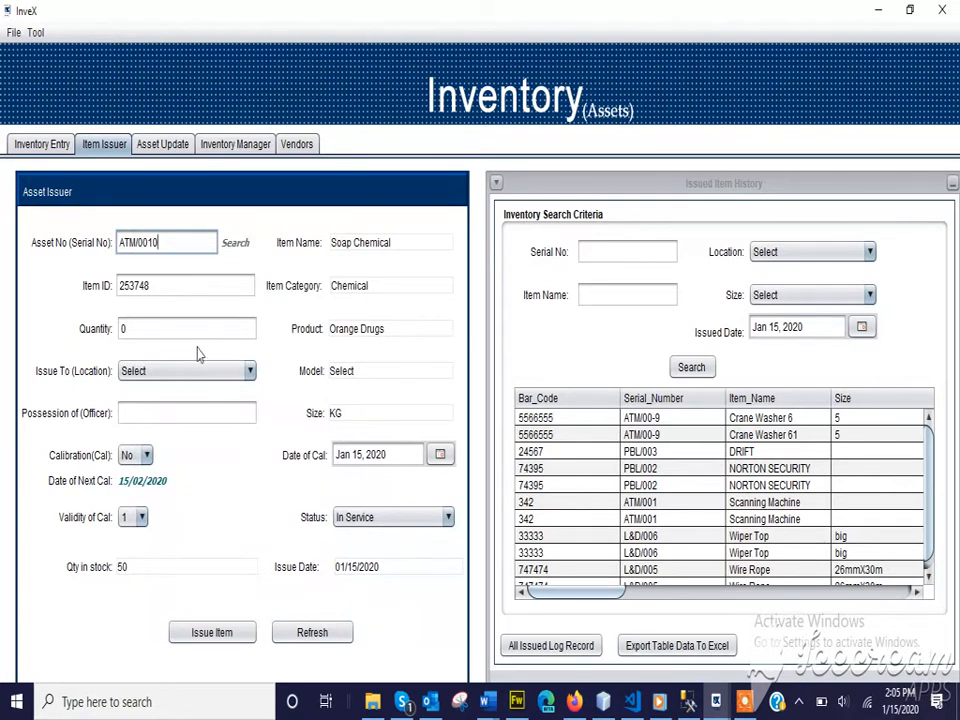
Enter 15 as the quantity to issue and browse the Issue To locations
{"action": "double_click", "coordinate": [133, 326]}
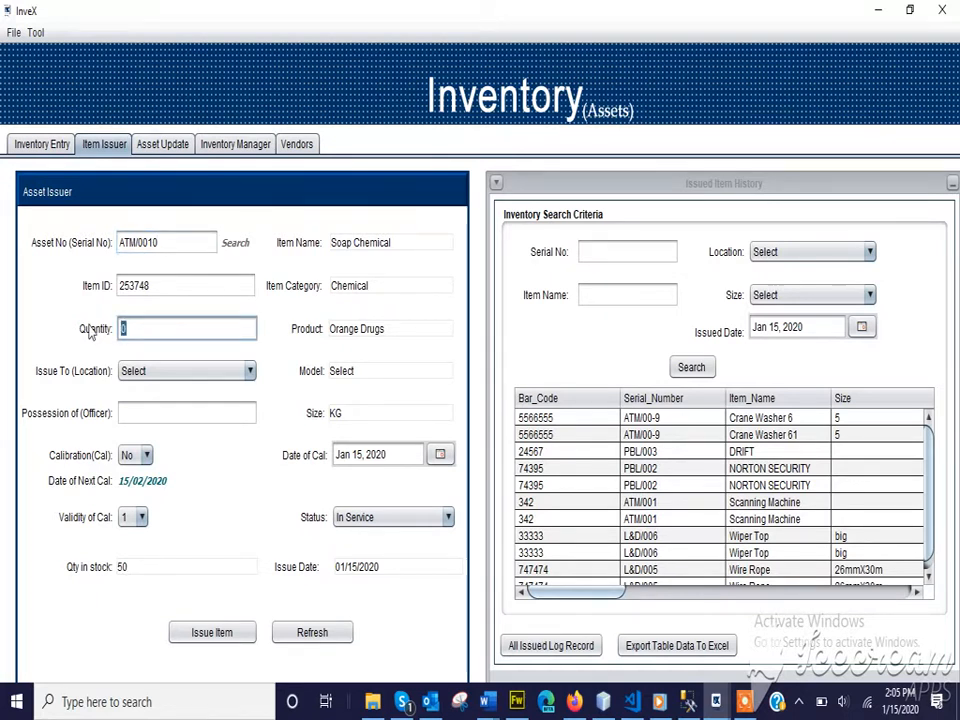
{"action": "type", "text": "15"}
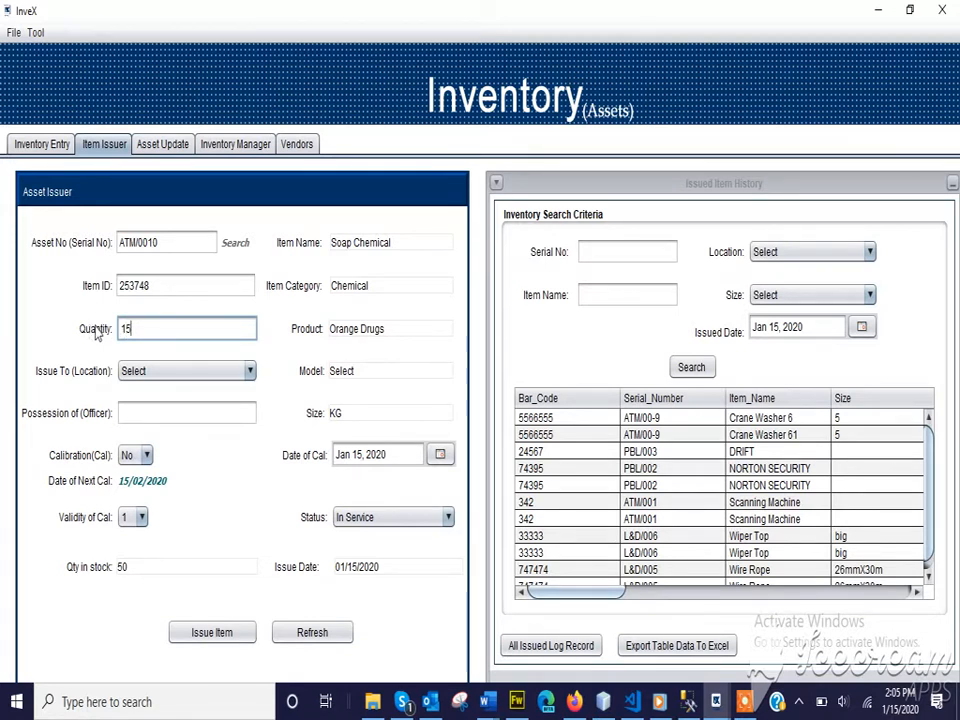
{"action": "left_click", "coordinate": [157, 376]}
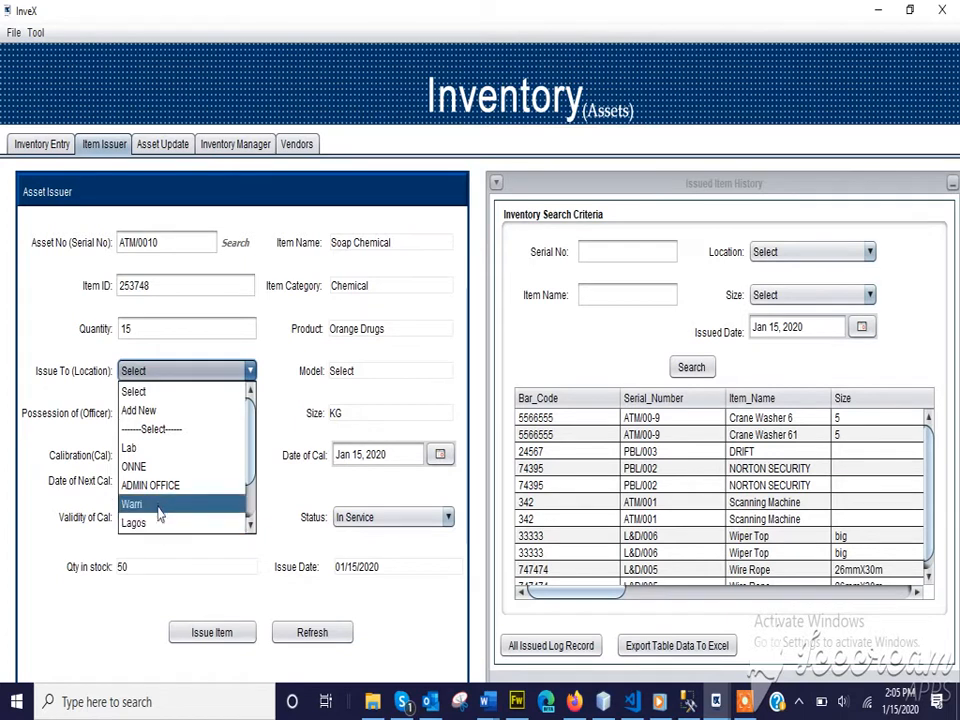
{"action": "scroll", "coordinate": [160, 505], "scroll_direction": "down", "scroll_amount": 3}
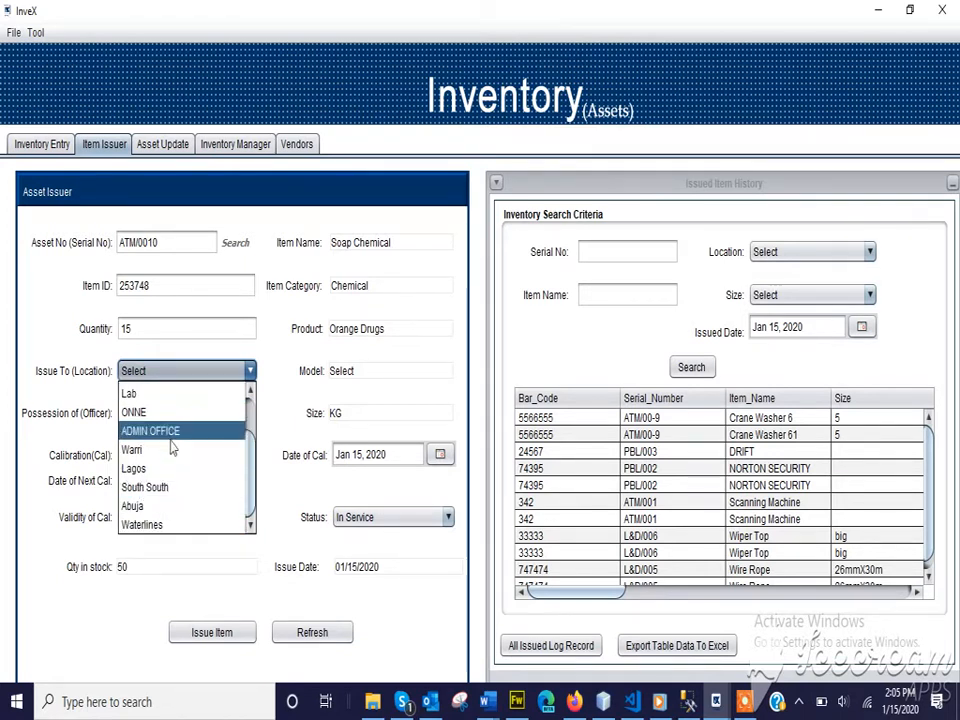
{"action": "scroll", "coordinate": [172, 449], "scroll_direction": "up", "scroll_amount": 1}
Create a new requester location named 'PH Branch'
{"action": "left_click", "coordinate": [148, 410]}
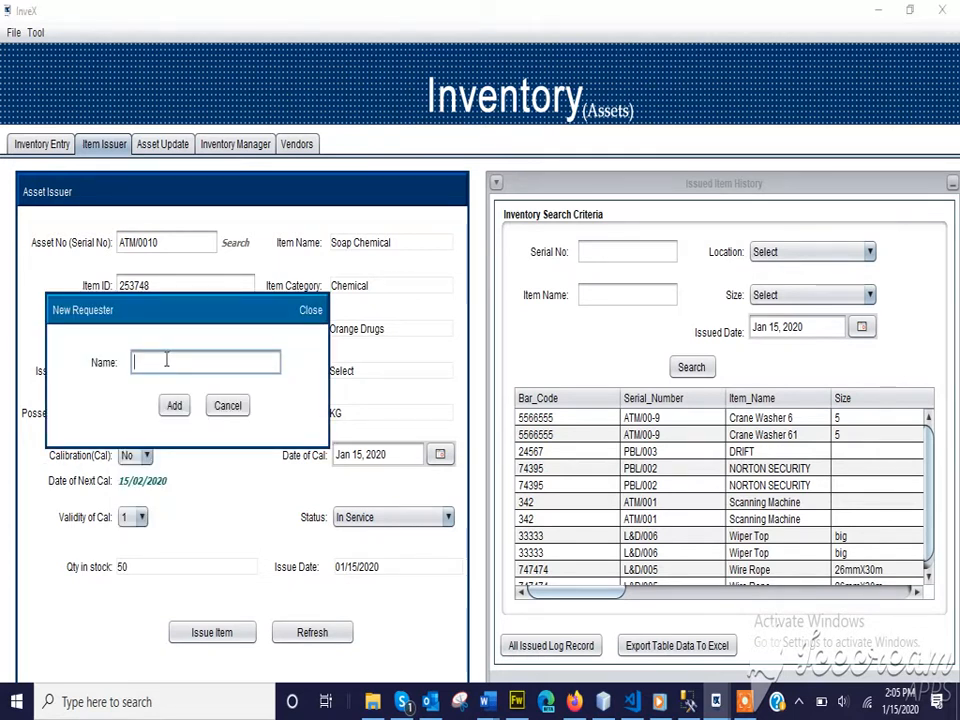
{"action": "type", "text": "New"}
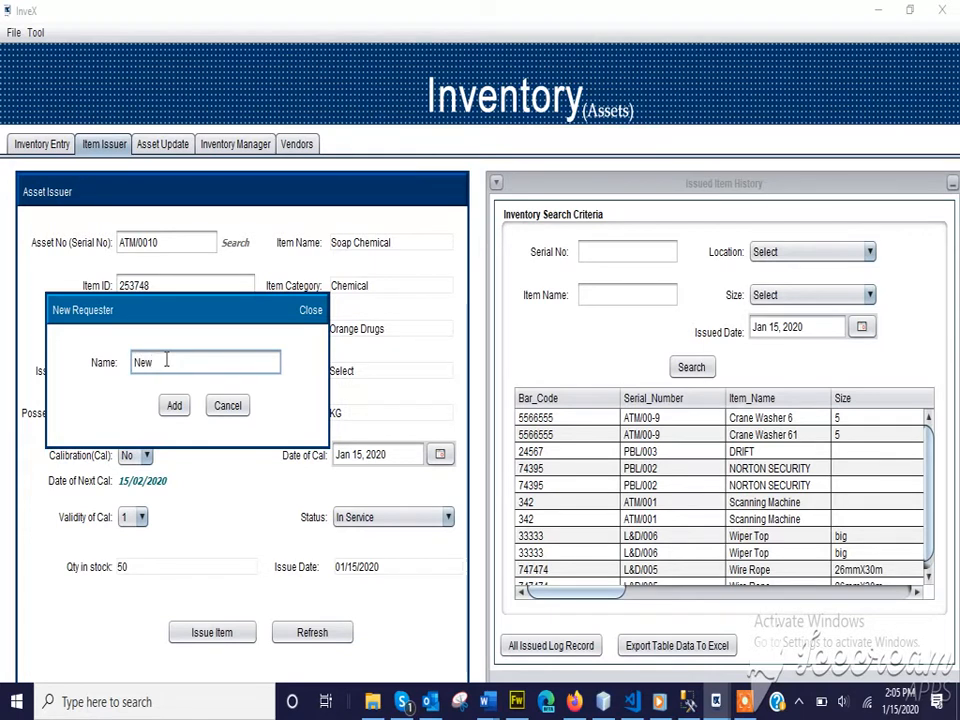
{"action": "type", "text": " Bra"}
{"action": "key", "text": "BackSpace"}
{"action": "key", "text": "BackSpace"}
{"action": "key", "text": "BackSpace"}
{"action": "type", "text": "PH Branch"}
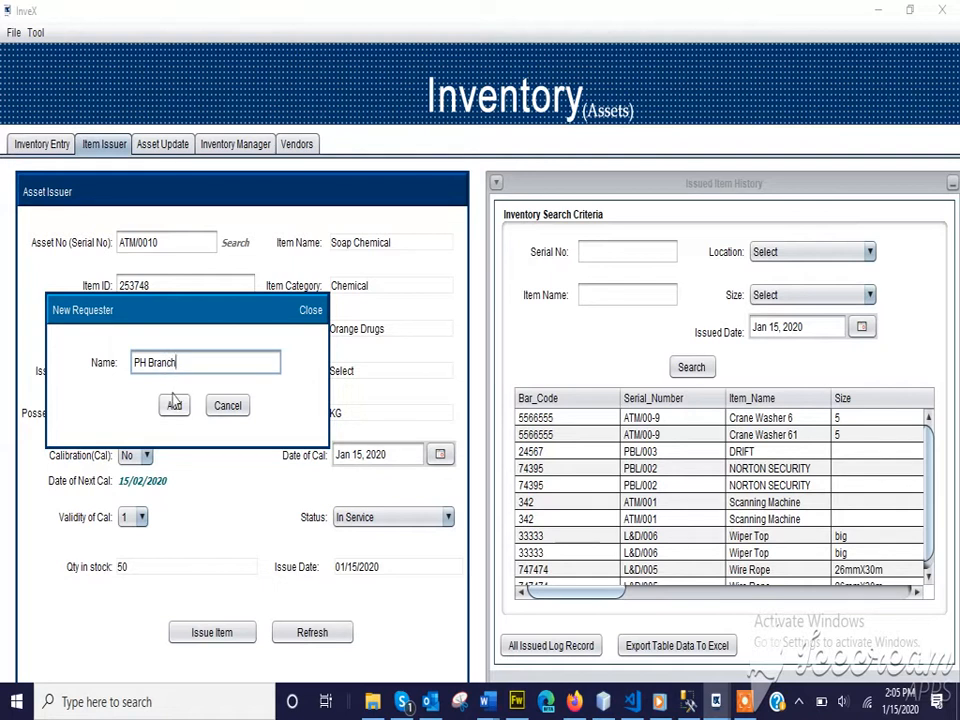
{"action": "left_click", "coordinate": [172, 404]}
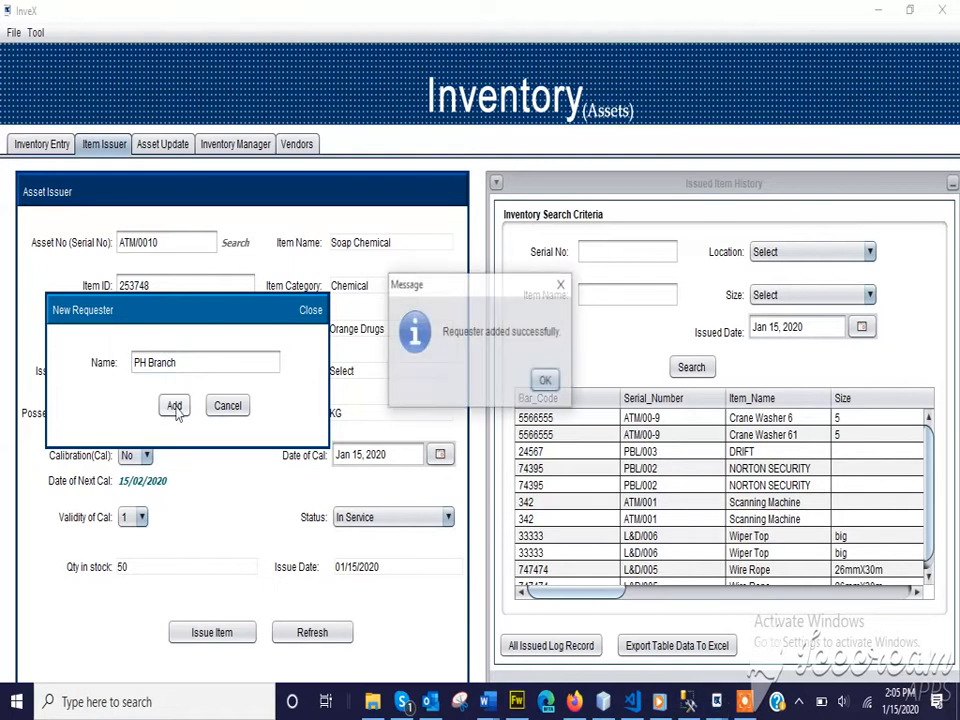
{"action": "left_click", "coordinate": [546, 381]}
{"action": "left_click", "coordinate": [228, 405]}
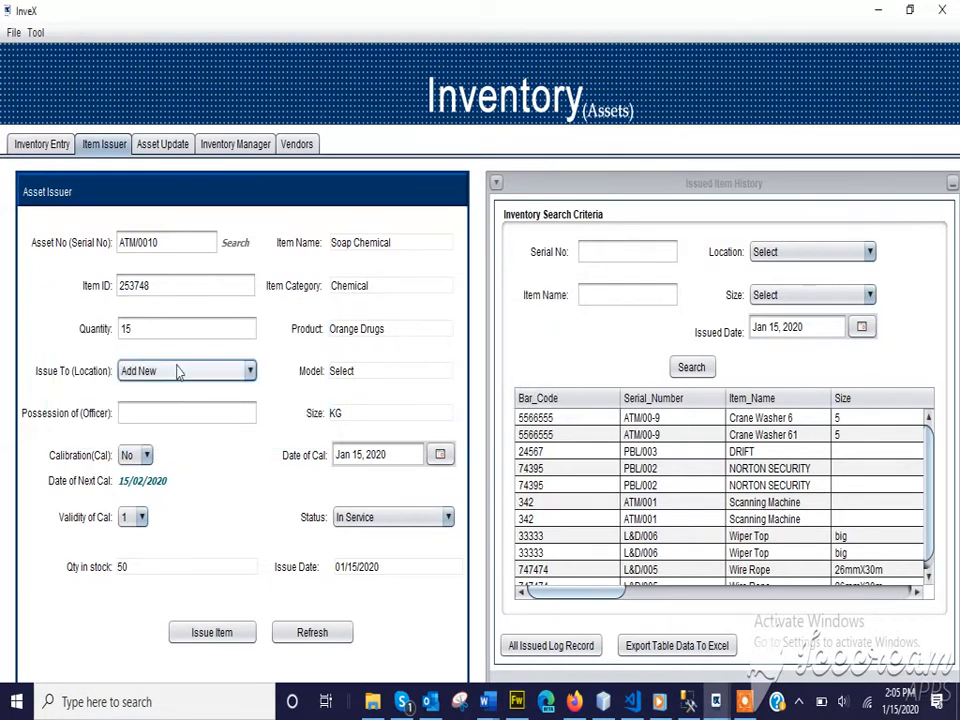
Issue the 15 Soap Chemical units to PH Branch, entering the receiving officer
{"action": "left_click", "coordinate": [188, 371]}
{"action": "scroll", "coordinate": [192, 490], "scroll_direction": "down", "scroll_amount": 2}
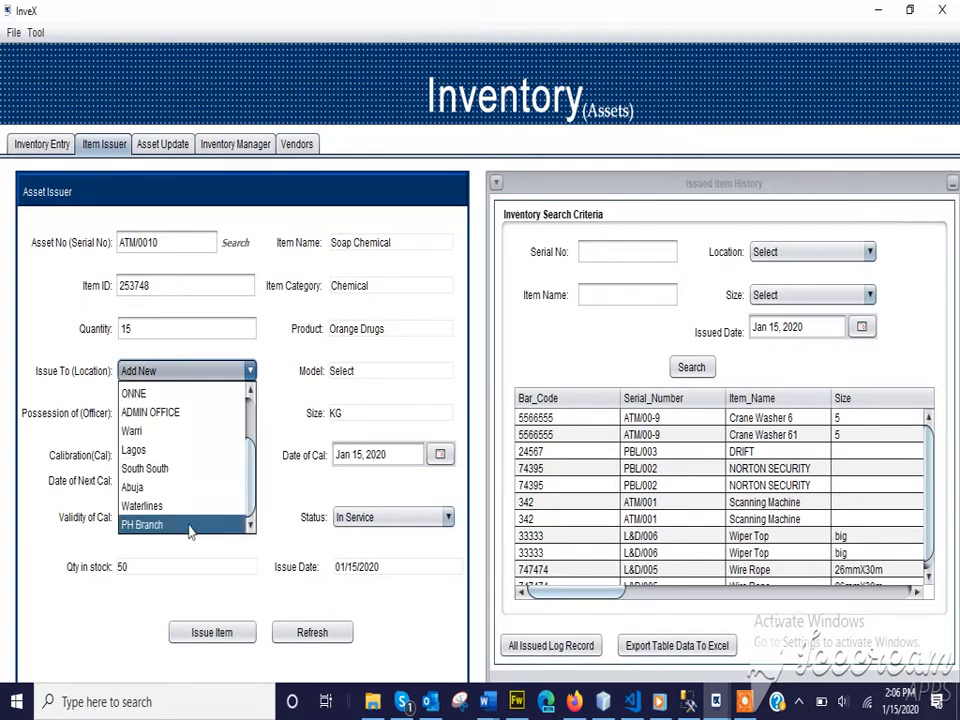
{"action": "left_click", "coordinate": [193, 526]}
{"action": "left_click", "coordinate": [144, 420]}
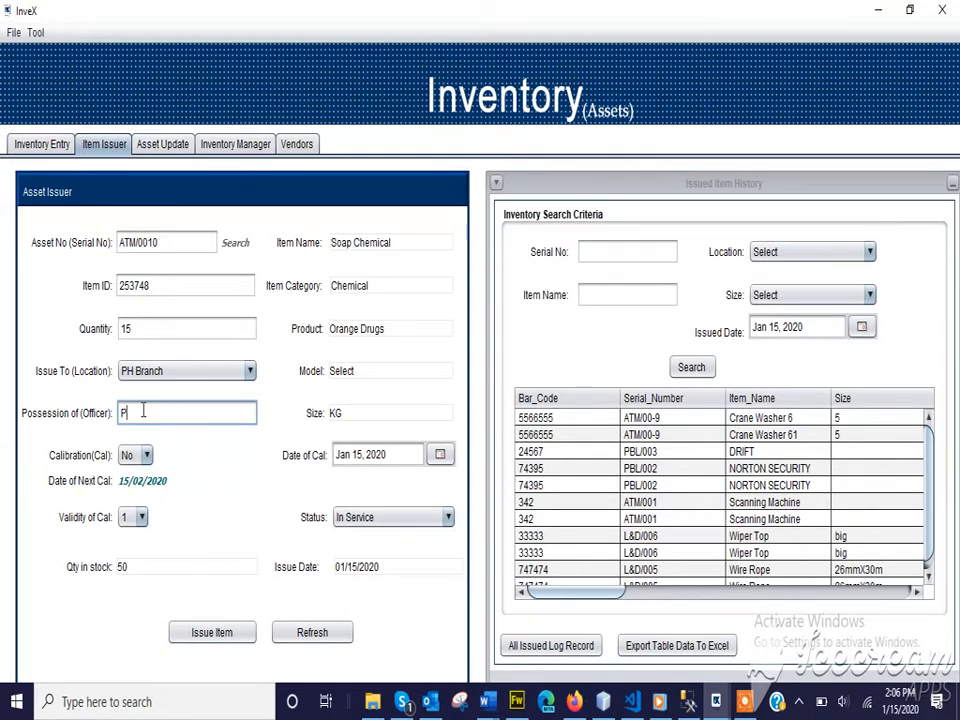
{"action": "type", "text": "mise"}
{"action": "left_click", "coordinate": [211, 634]}
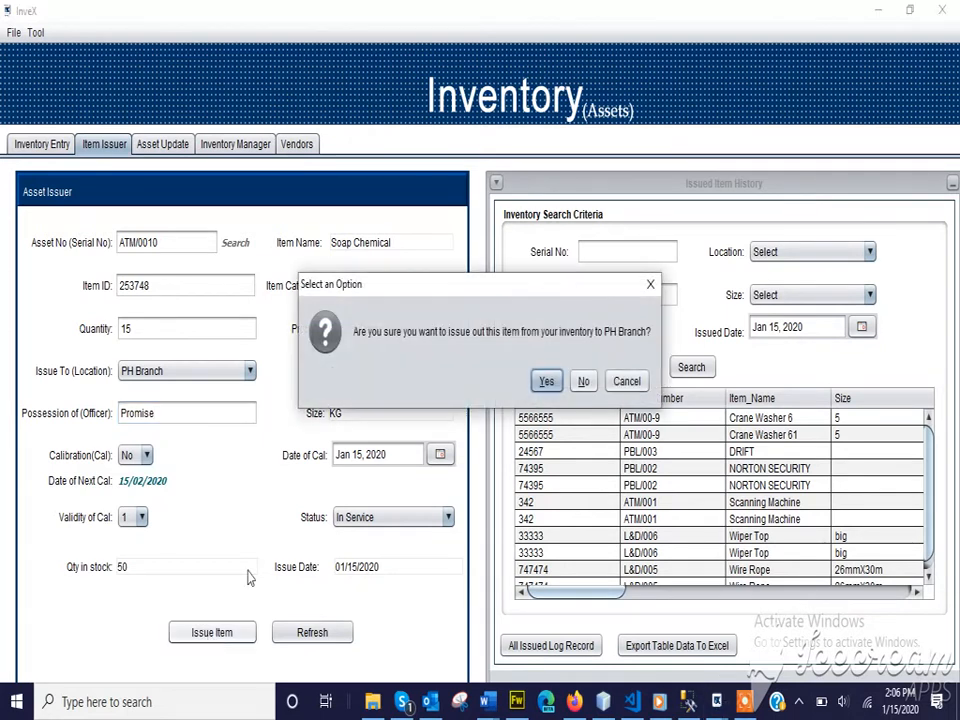
{"action": "left_click", "coordinate": [548, 384]}
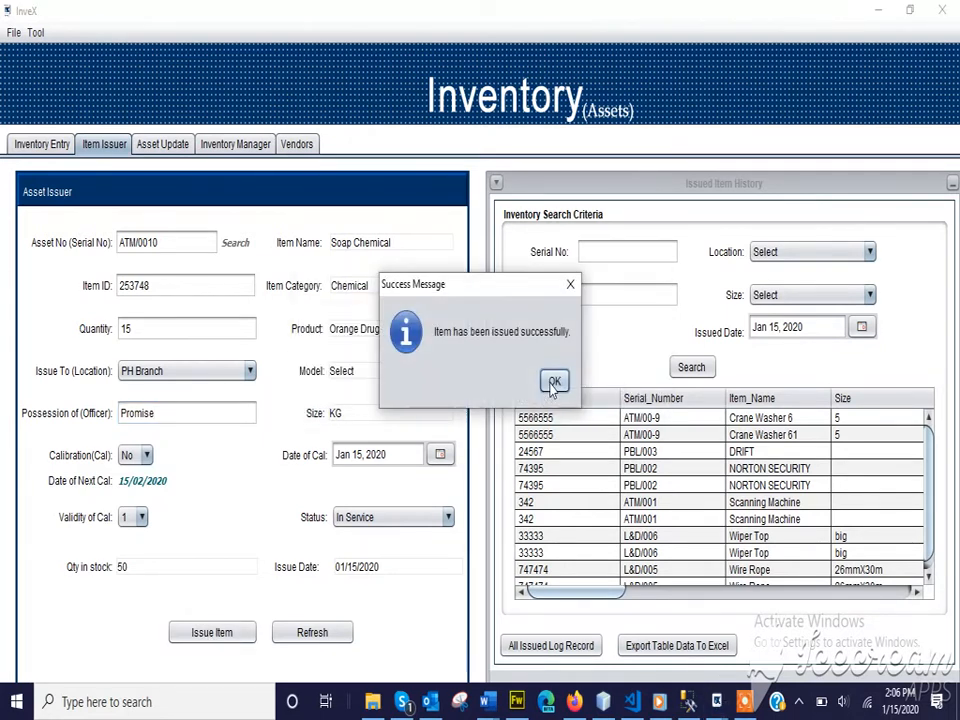
{"action": "left_click", "coordinate": [553, 382]}
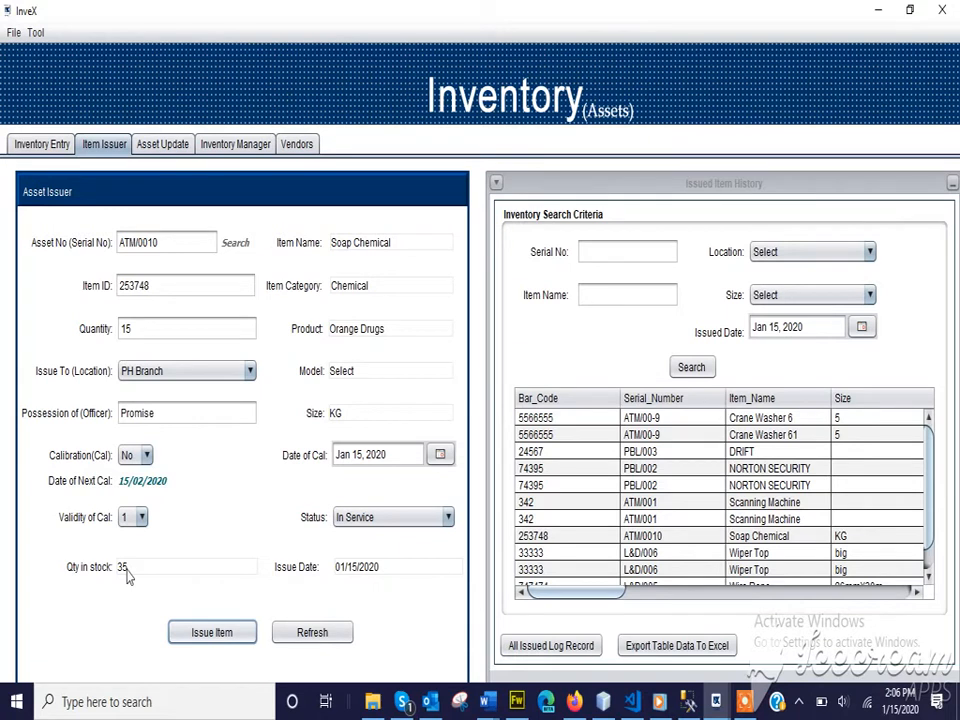
Search Issued Item History and scroll across the Soap Chemical ATM/0010 record
{"action": "left_click", "coordinate": [700, 369]}
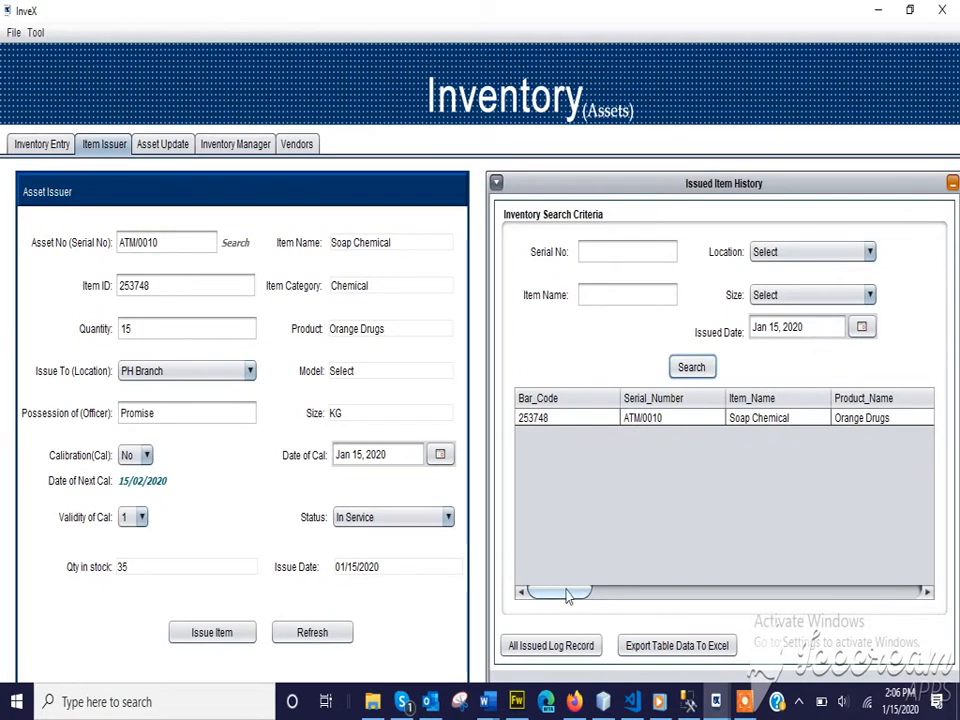
{"action": "left_click_drag", "start_coordinate": [566, 605], "coordinate": [677, 612]}
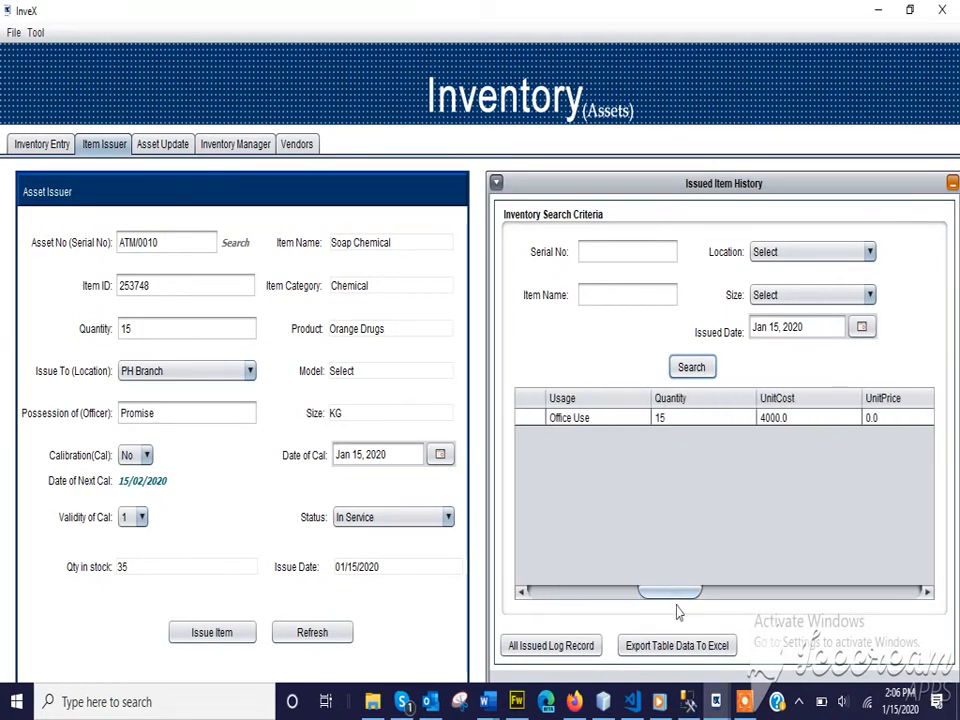
{"action": "left_click_drag", "start_coordinate": [676, 592], "coordinate": [590, 562]}
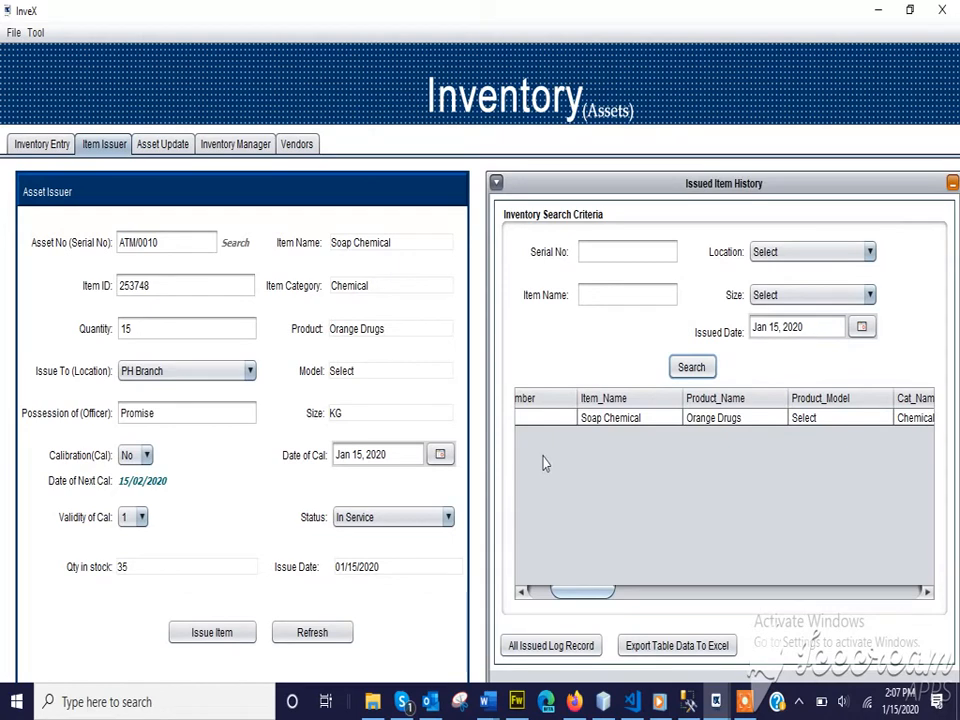
Open the Asset Update screen and start entering an asset number
{"action": "left_click", "coordinate": [171, 146]}
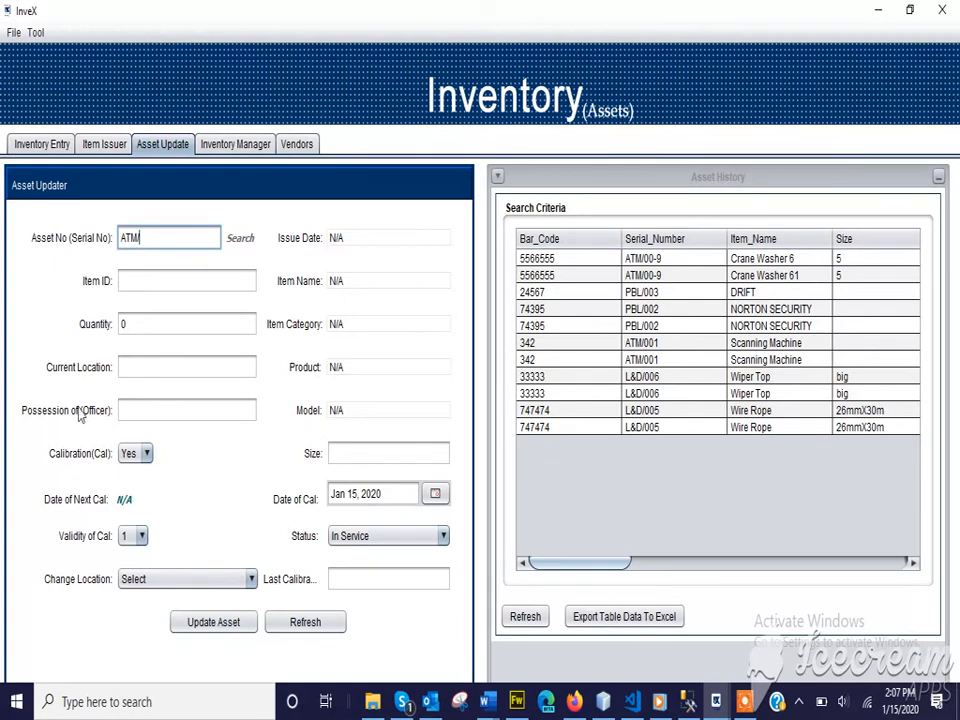
{"action": "left_click", "coordinate": [100, 144]}
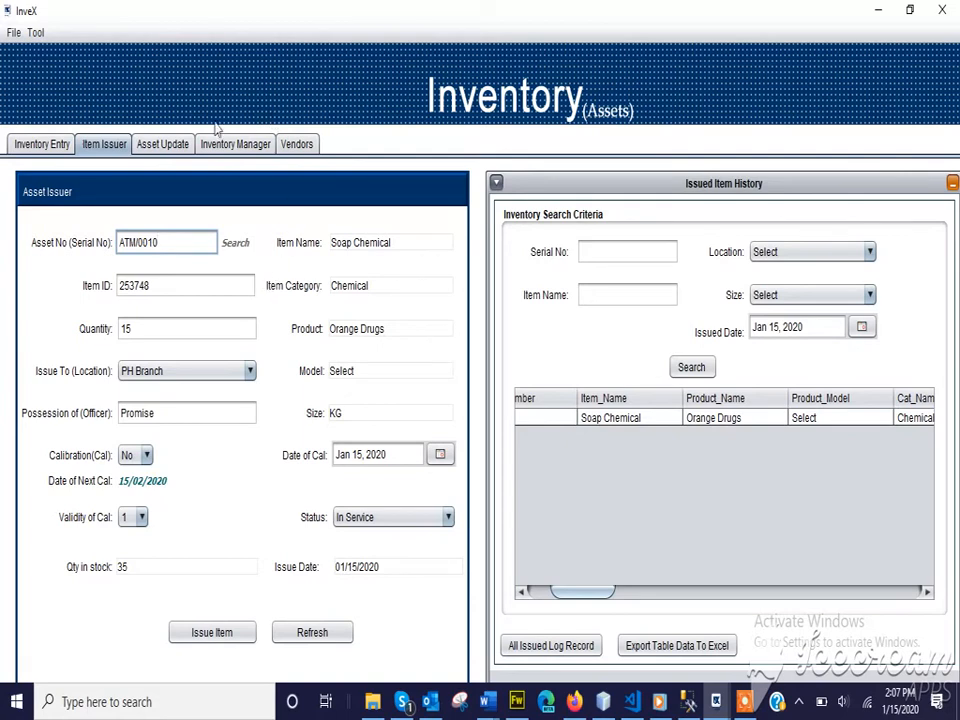
{"action": "left_click", "coordinate": [166, 145]}
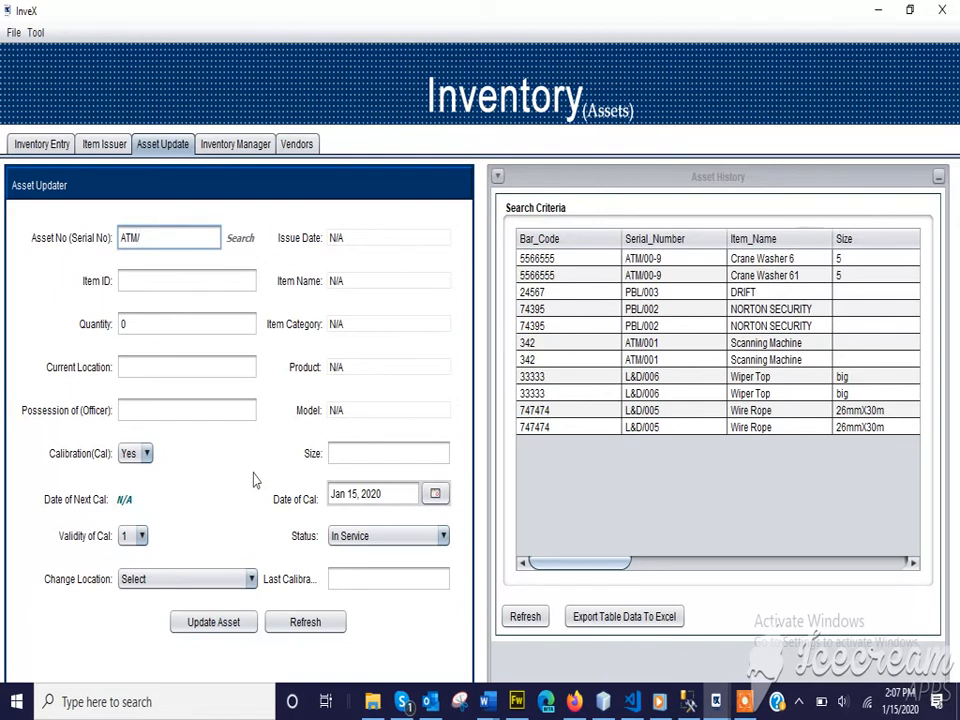
{"action": "type", "text": "/"}
{"action": "key", "text": "BackSpace"}
Go to Inventory Manager and open the Damage Tracker form
{"action": "left_click", "coordinate": [227, 145]}
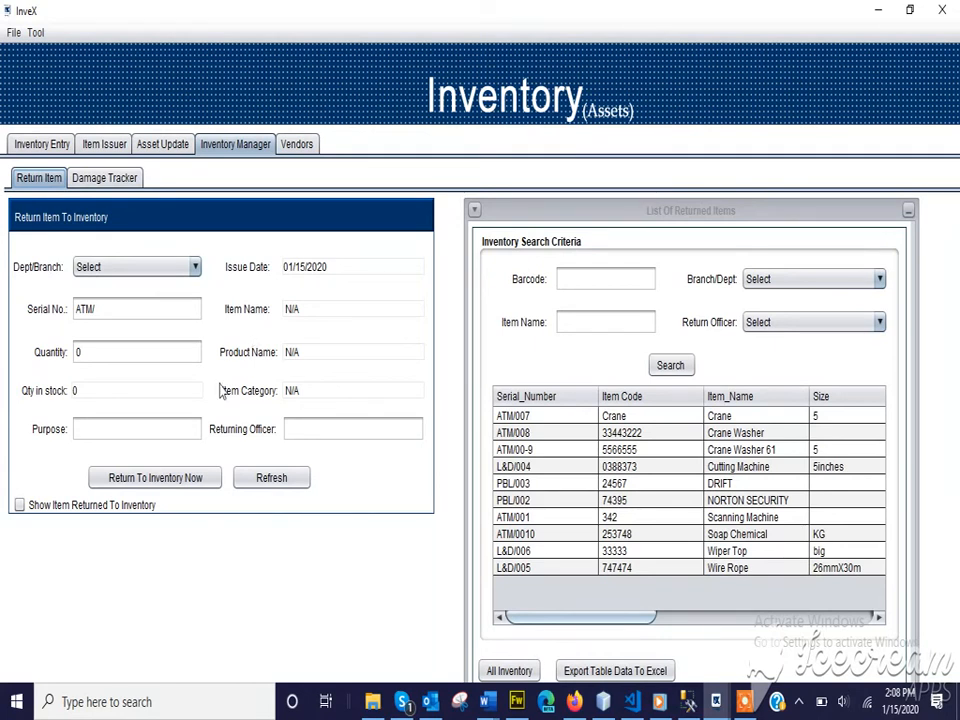
{"action": "left_click", "coordinate": [103, 180]}
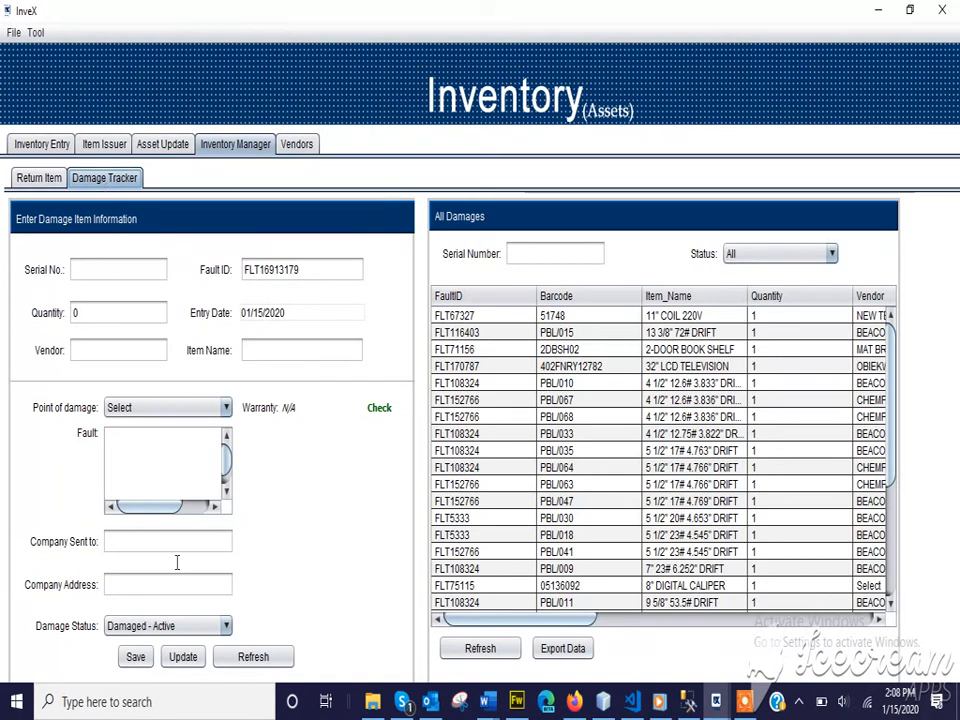
Record ATM/001 Scanning Machine, quantity 1, with status Damaged - Active
{"action": "left_click", "coordinate": [121, 630]}
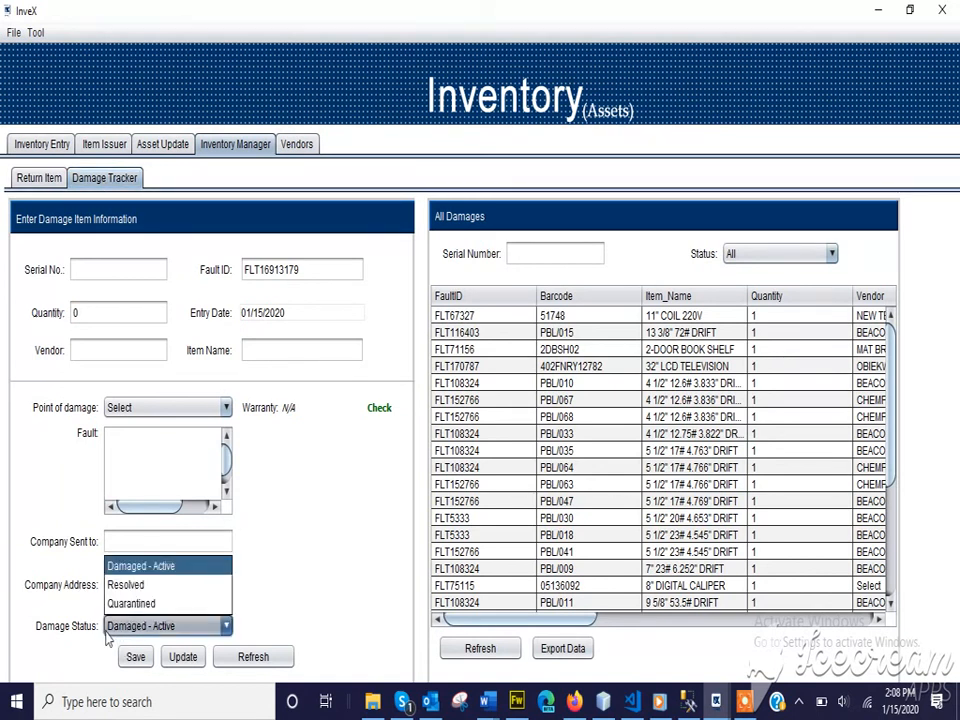
{"action": "left_click", "coordinate": [57, 623]}
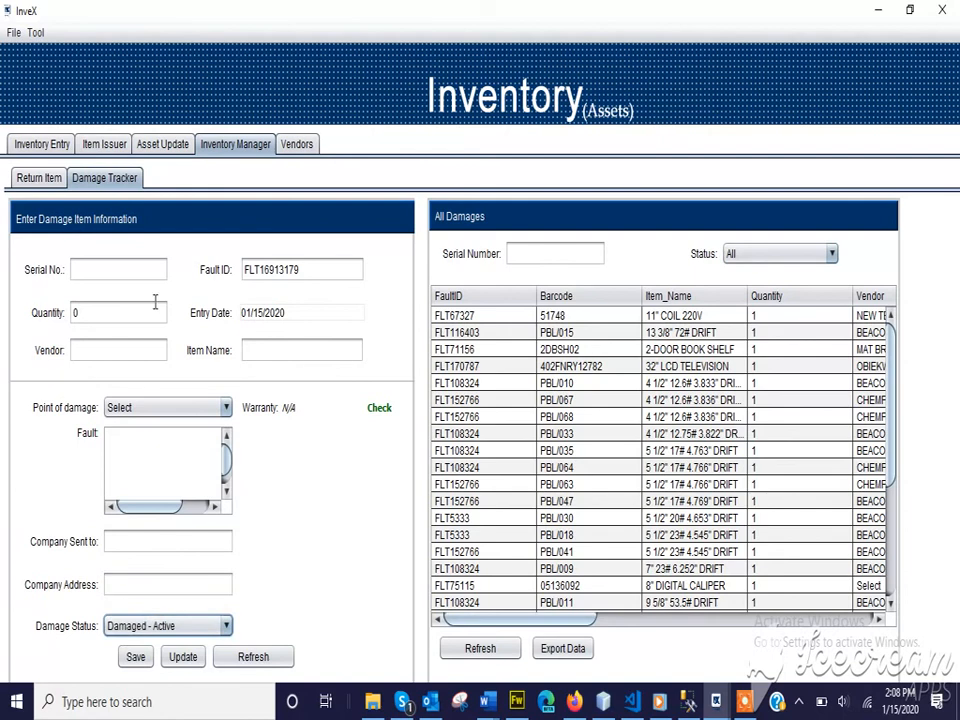
{"action": "double_click", "coordinate": [138, 269]}
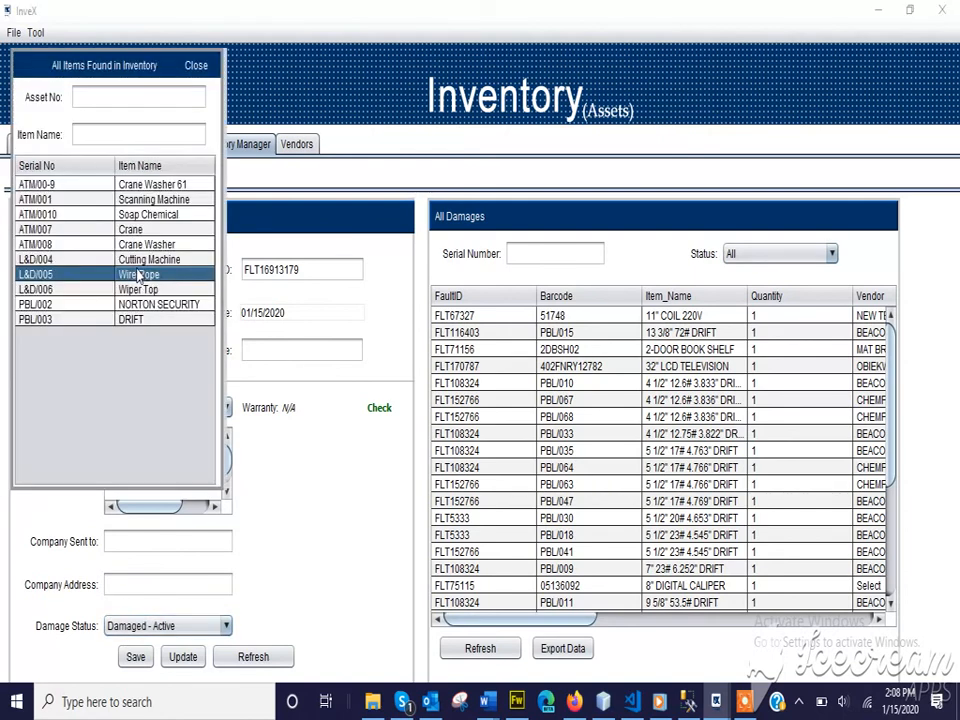
{"action": "key", "text": "BackSpace"}
{"action": "key", "text": "BackSpace"}
{"action": "key", "text": "BackSpace"}
{"action": "key", "text": "BackSpace"}
{"action": "key", "text": "BackSpace"}
{"action": "key", "text": "BackSpace"}
{"action": "key", "text": "BackSpace"}
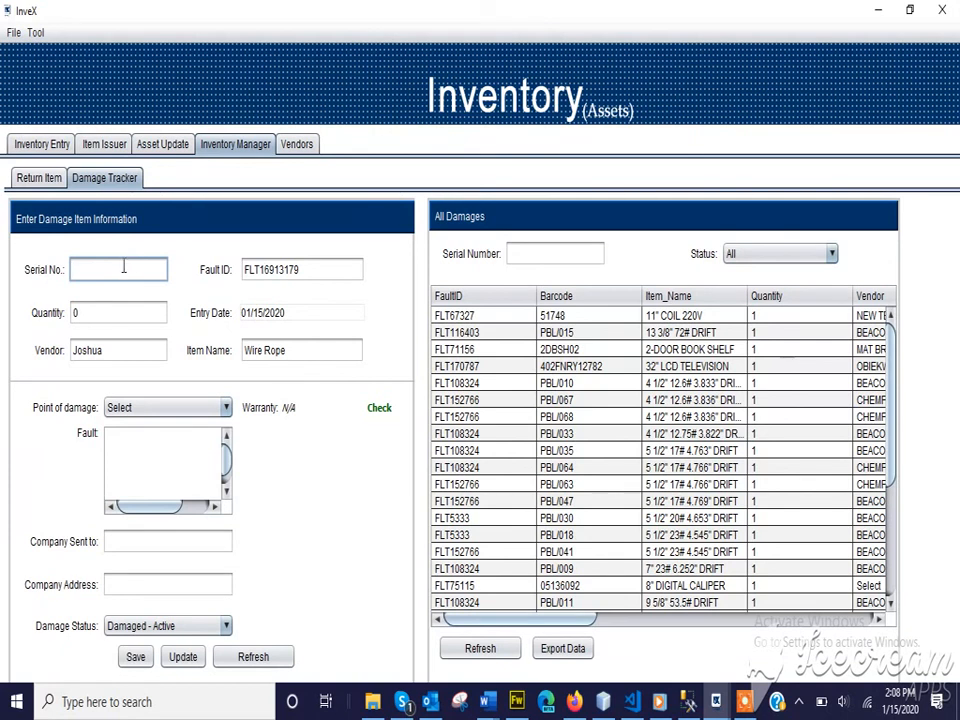
{"action": "double_click", "coordinate": [119, 269]}
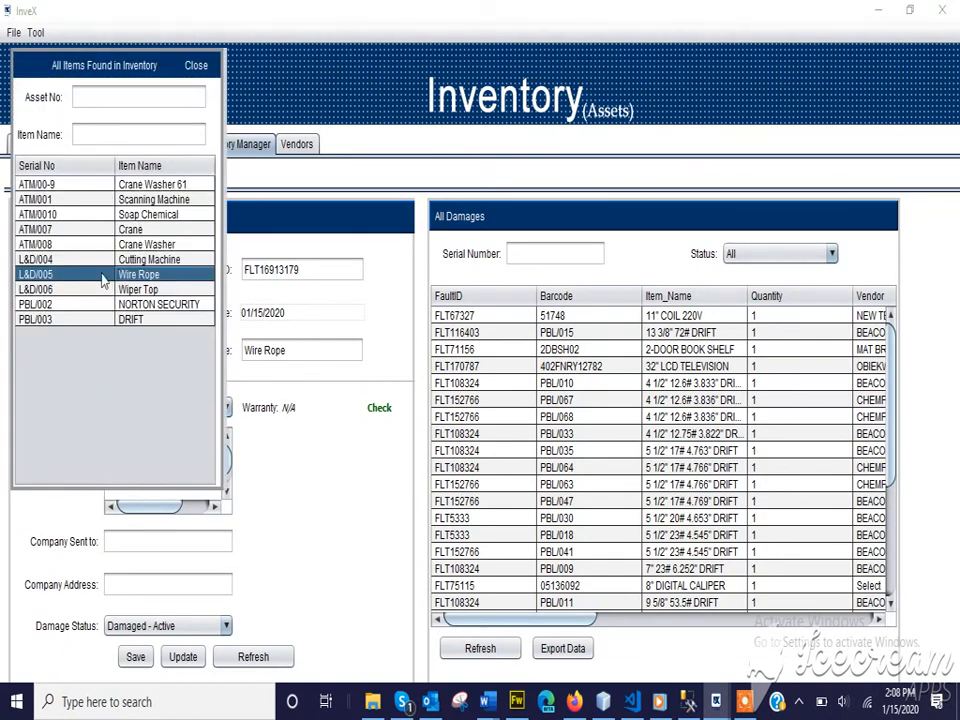
{"action": "double_click", "coordinate": [78, 201]}
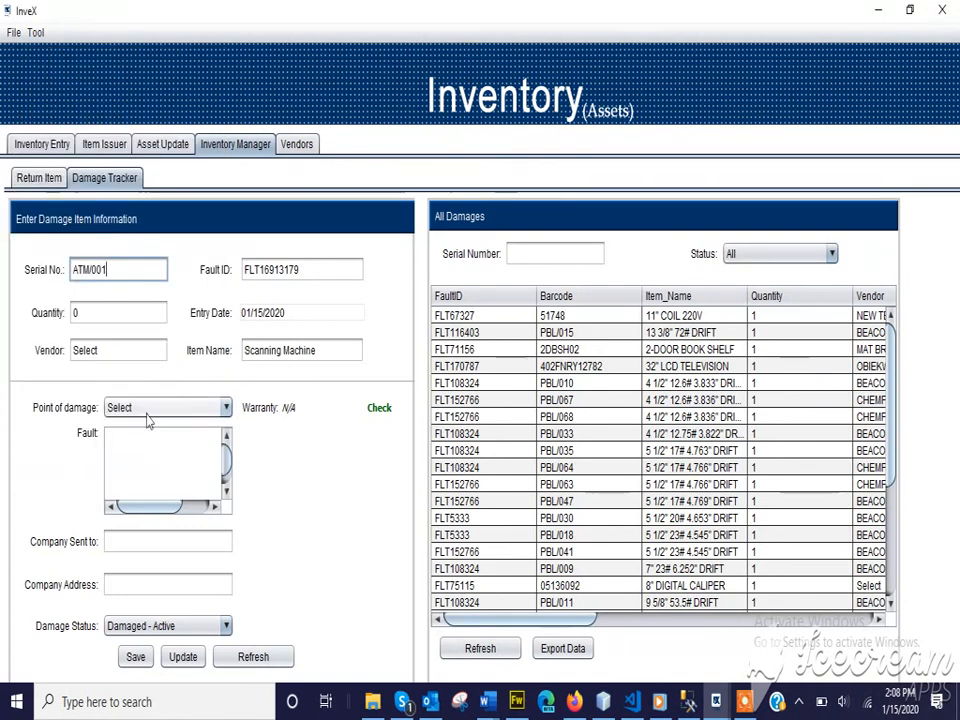
{"action": "double_click", "coordinate": [89, 313]}
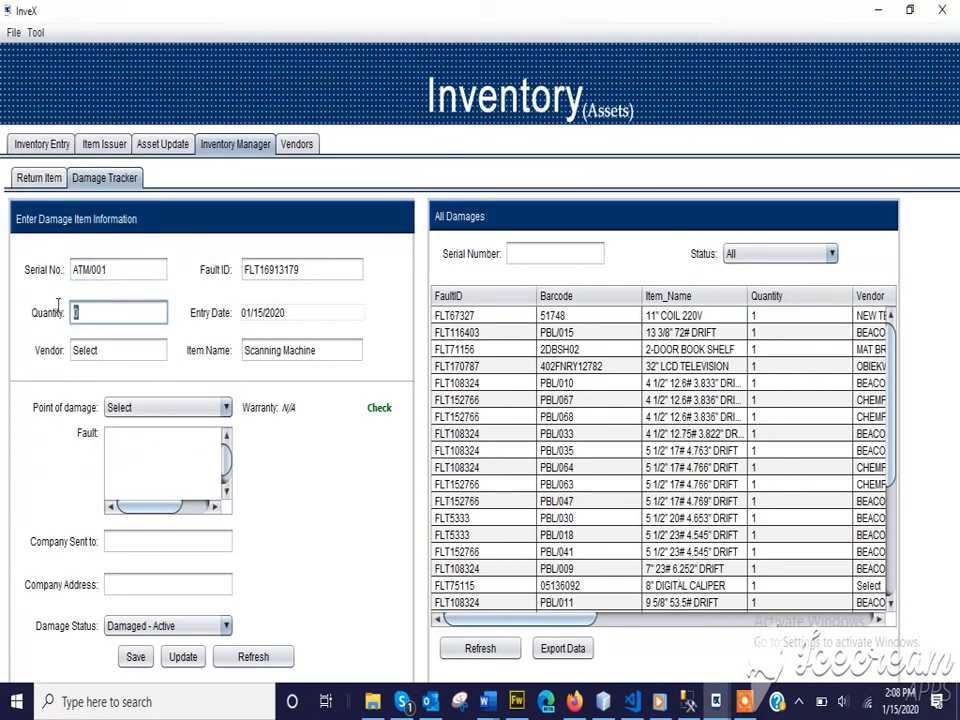
{"action": "type", "text": "1"}
Set the point of damage to Company store
{"action": "left_click", "coordinate": [163, 408]}
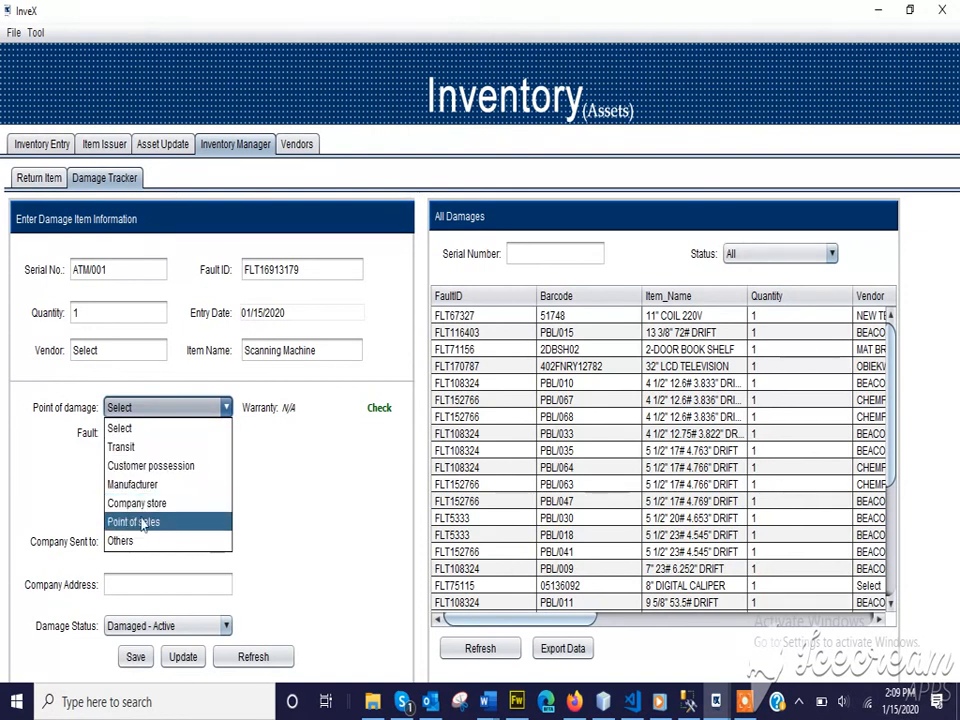
{"action": "left_click", "coordinate": [122, 447]}
{"action": "left_click", "coordinate": [140, 409]}
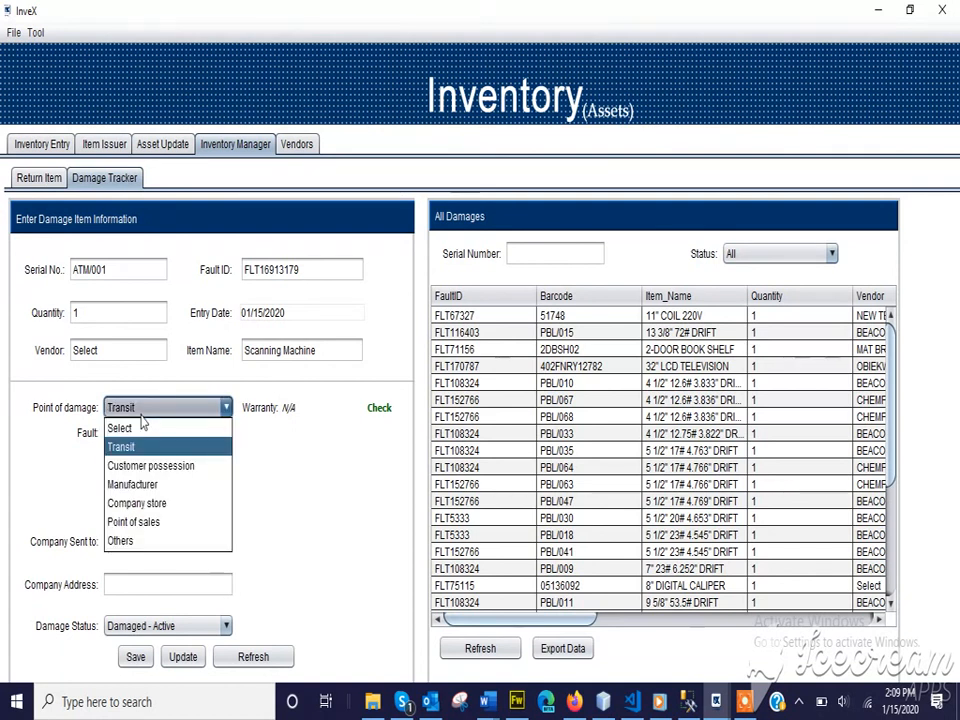
{"action": "left_click", "coordinate": [150, 502]}
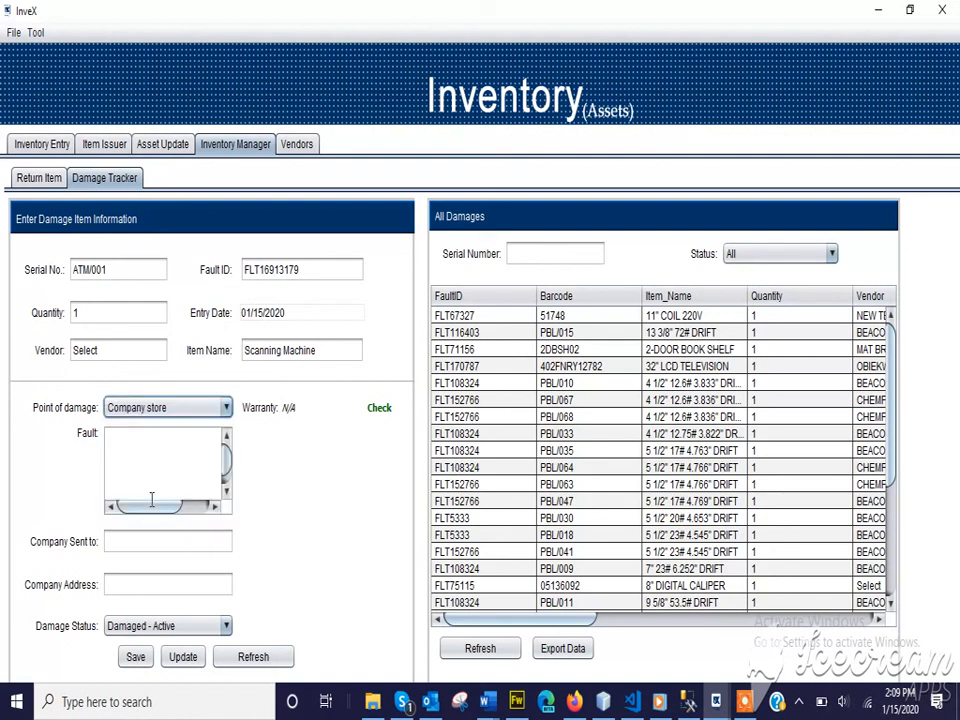
{"action": "left_click", "coordinate": [166, 477]}
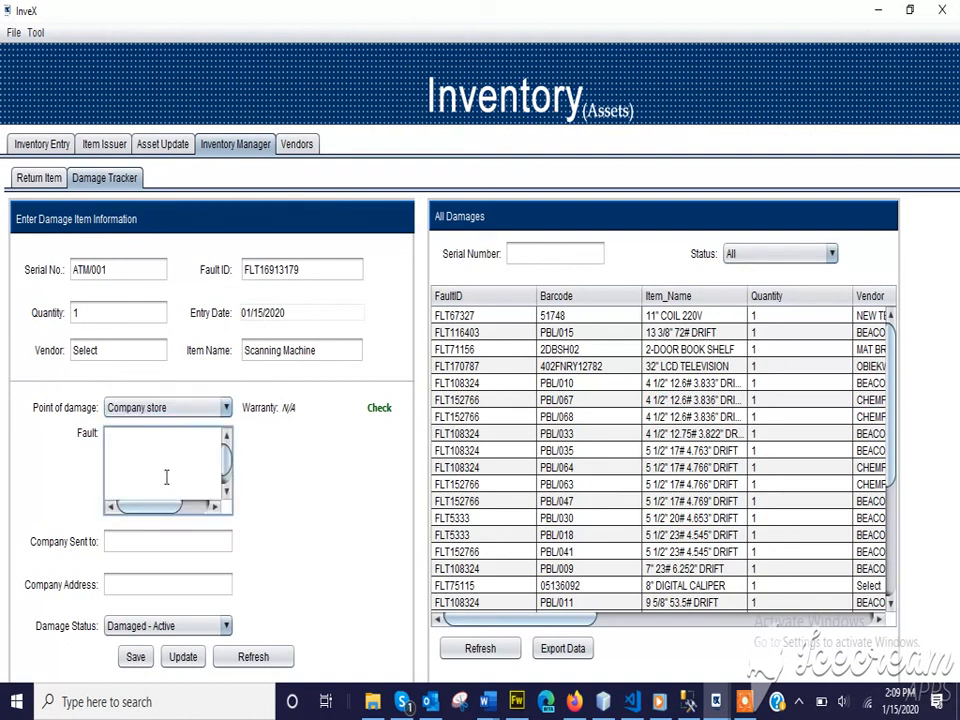